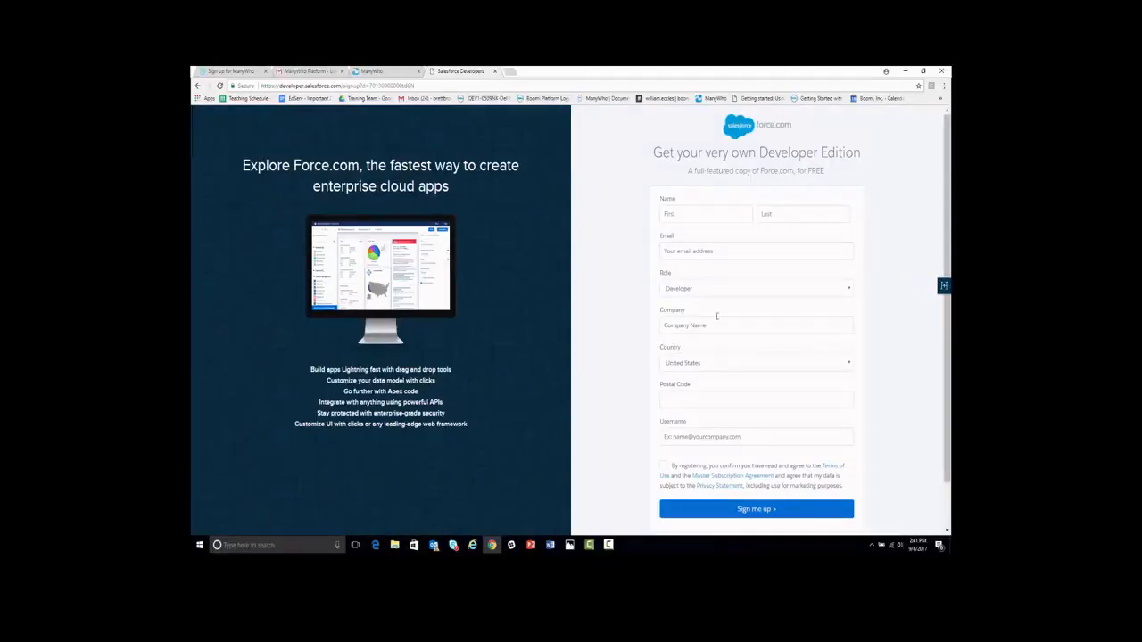
Finish the Developer Edition form with Boomi Flow as company, accept the terms, and sign up
{"action": "left_click", "coordinate": [609, 545]}
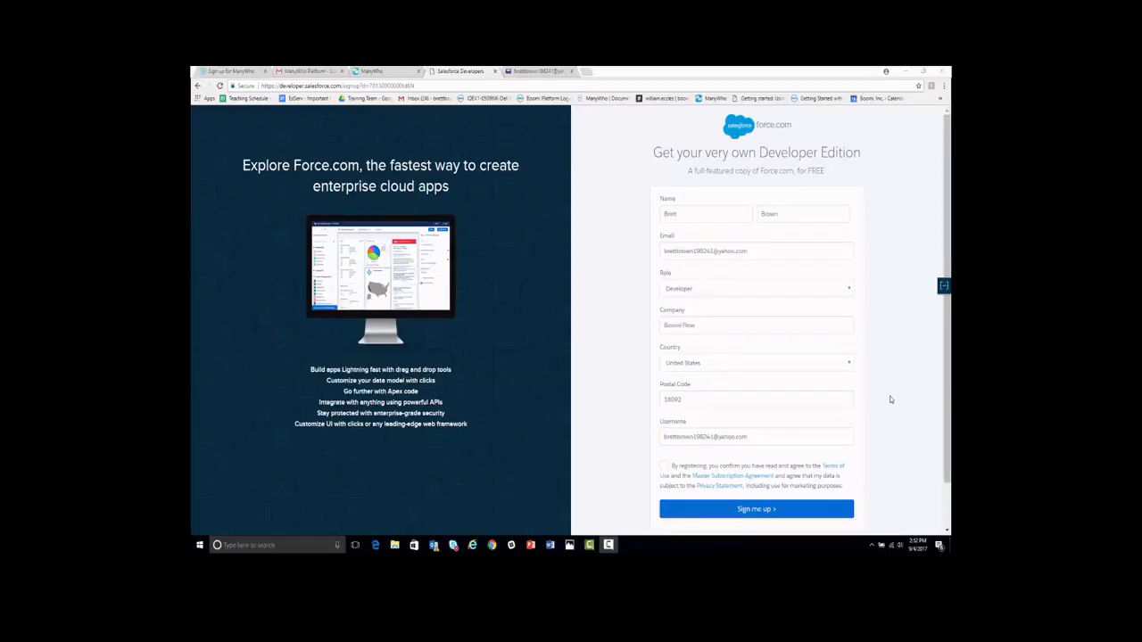
{"action": "left_click", "coordinate": [663, 466]}
{"action": "left_click", "coordinate": [765, 510]}
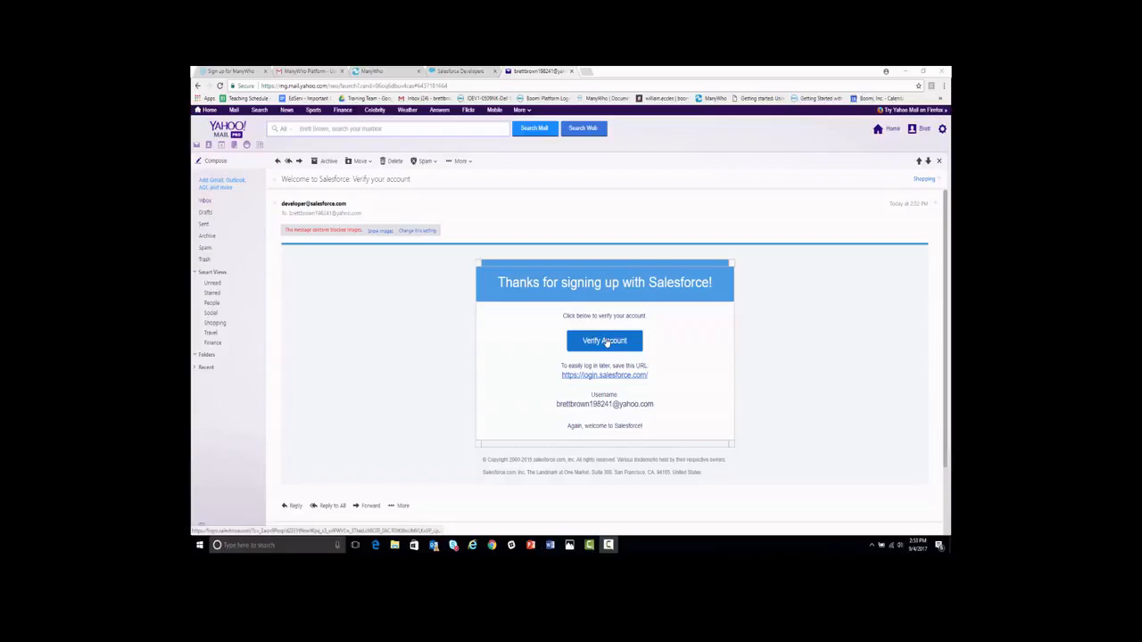
Verify the account from the 'Welcome to Salesforce: Verify your account' email
{"action": "left_click", "coordinate": [606, 341]}
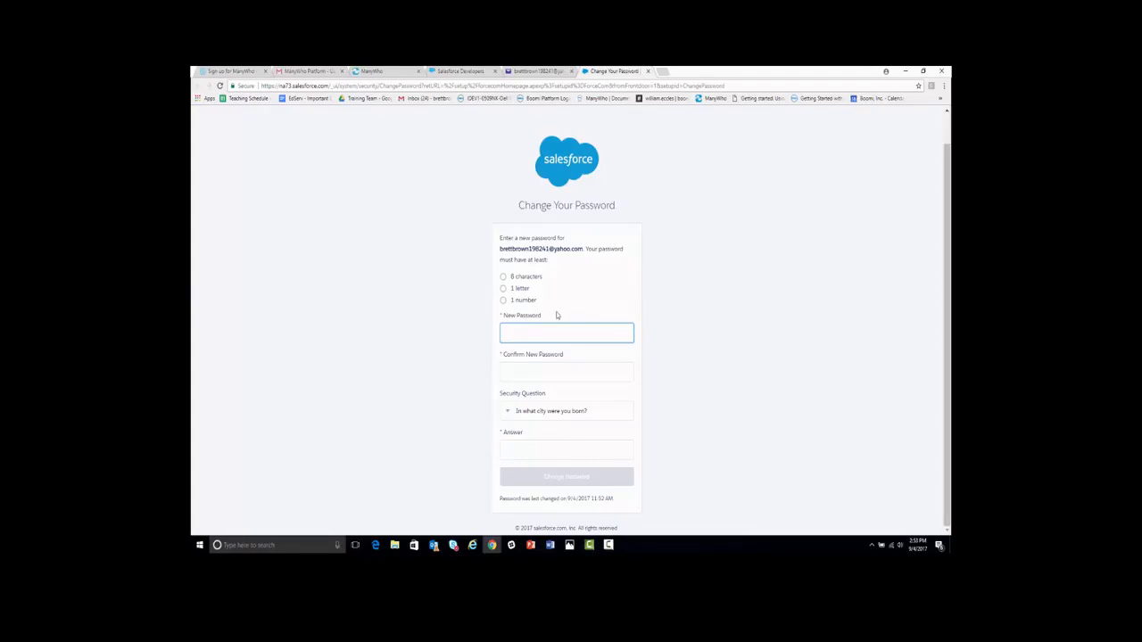
Set and confirm the new password, pick 'What is your pet's name?' with its answer, and save
{"action": "key", "text": "Tab"}
{"action": "left_click", "coordinate": [560, 450]}
{"action": "left_click", "coordinate": [562, 412]}
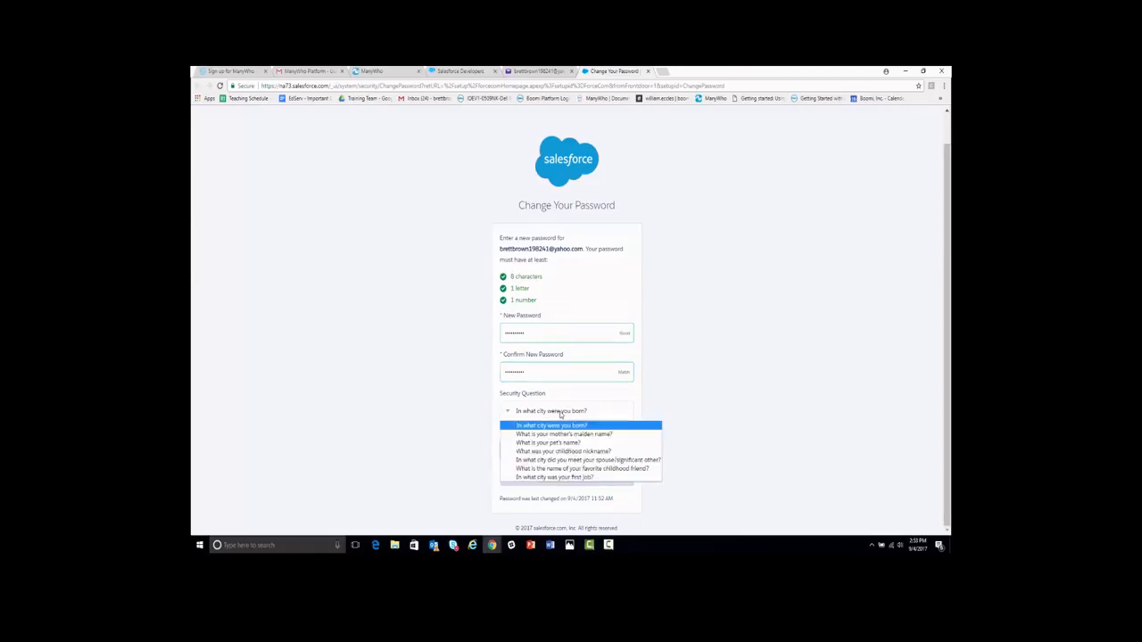
{"action": "left_click", "coordinate": [560, 442]}
{"action": "left_click", "coordinate": [560, 450]}
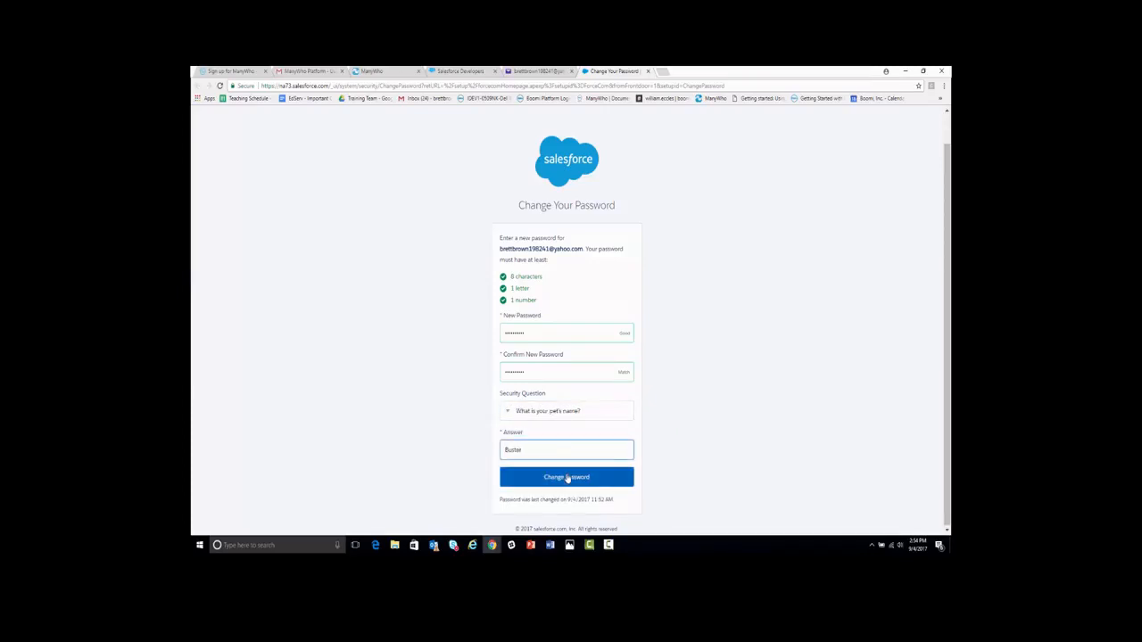
{"action": "left_click", "coordinate": [567, 478]}
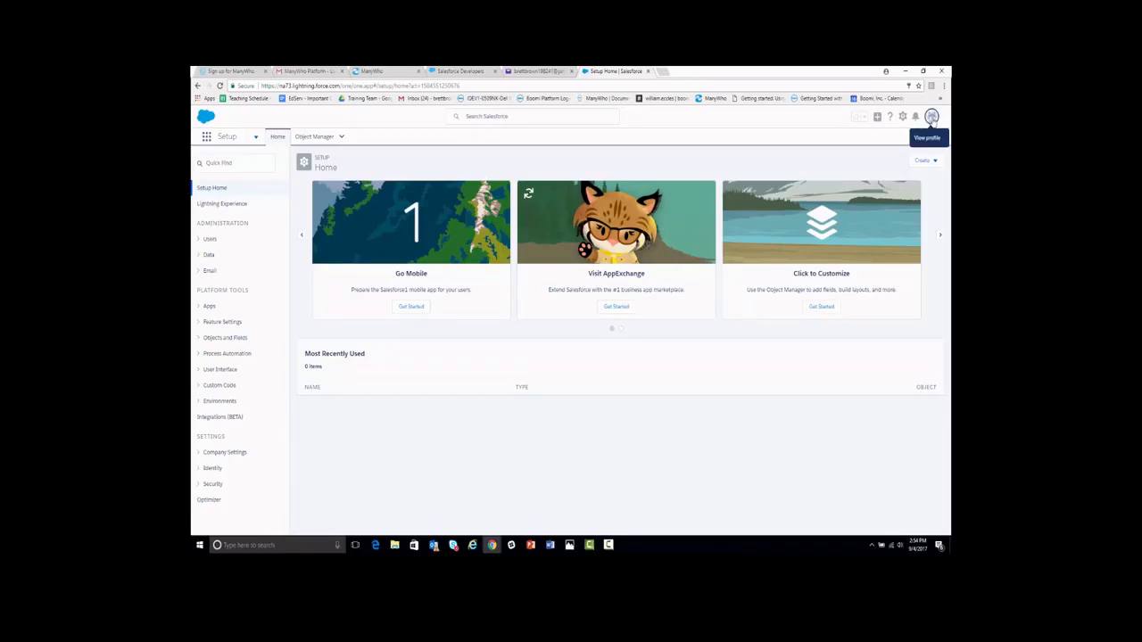
Switch to Salesforce Classic, enter Setup declining the improved-setup tour, and open a new browser tab
{"action": "left_click", "coordinate": [931, 117]}
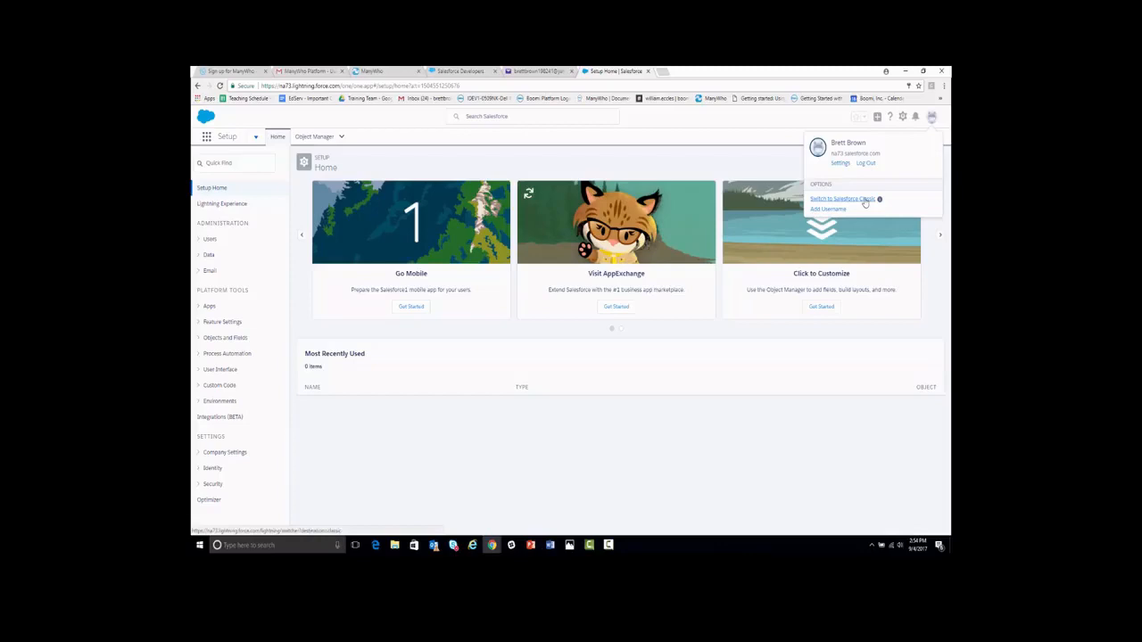
{"action": "left_click", "coordinate": [861, 200]}
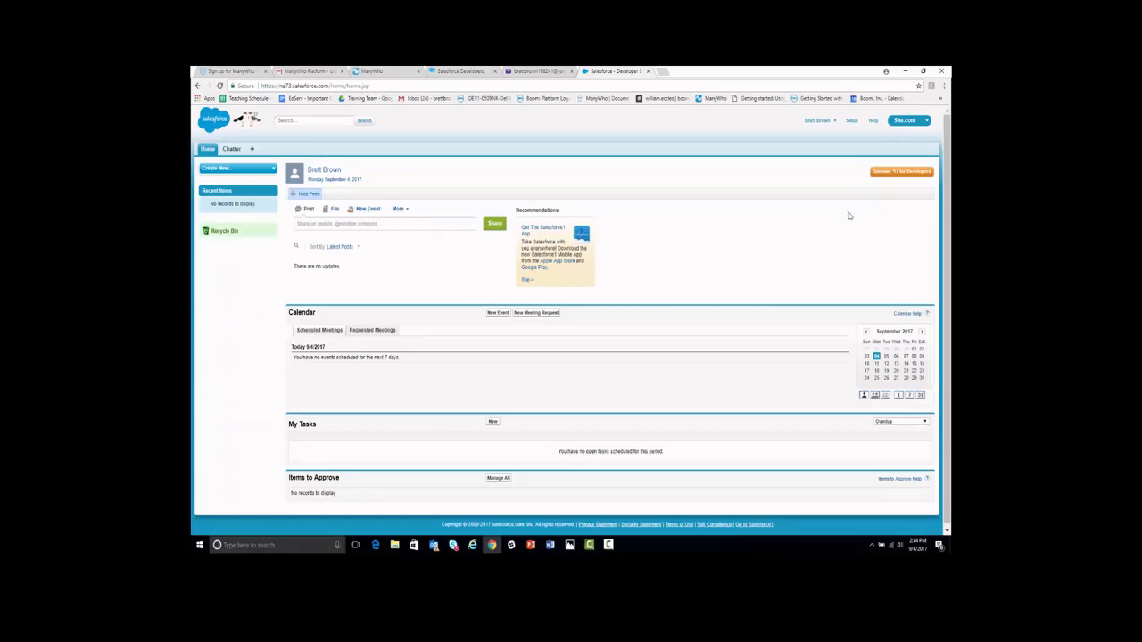
{"action": "left_click", "coordinate": [853, 125]}
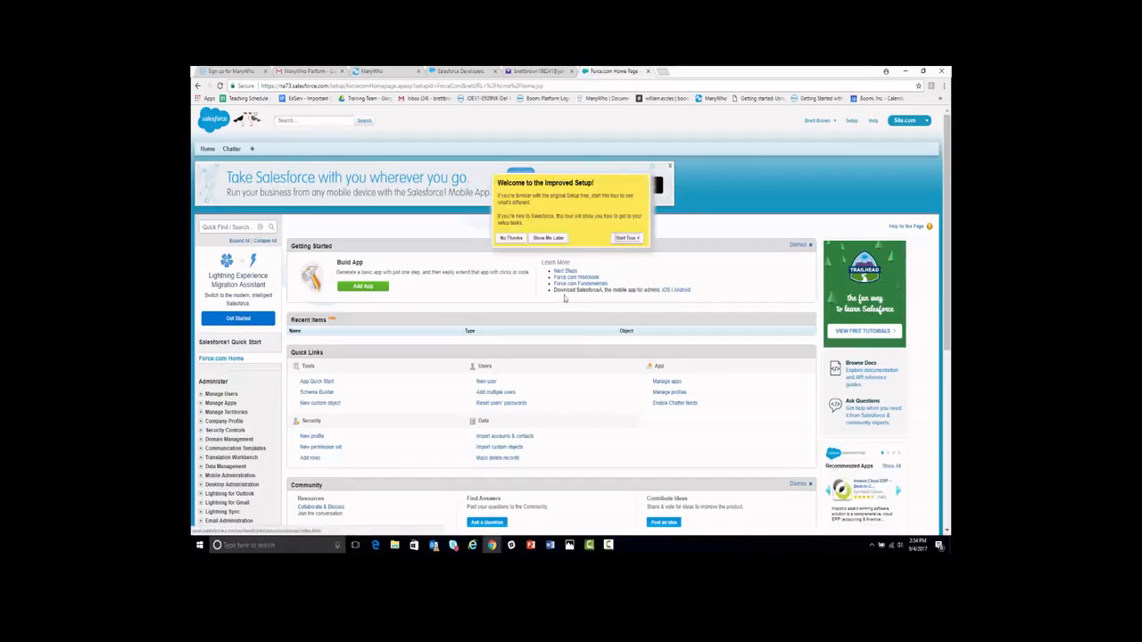
{"action": "left_click", "coordinate": [505, 239]}
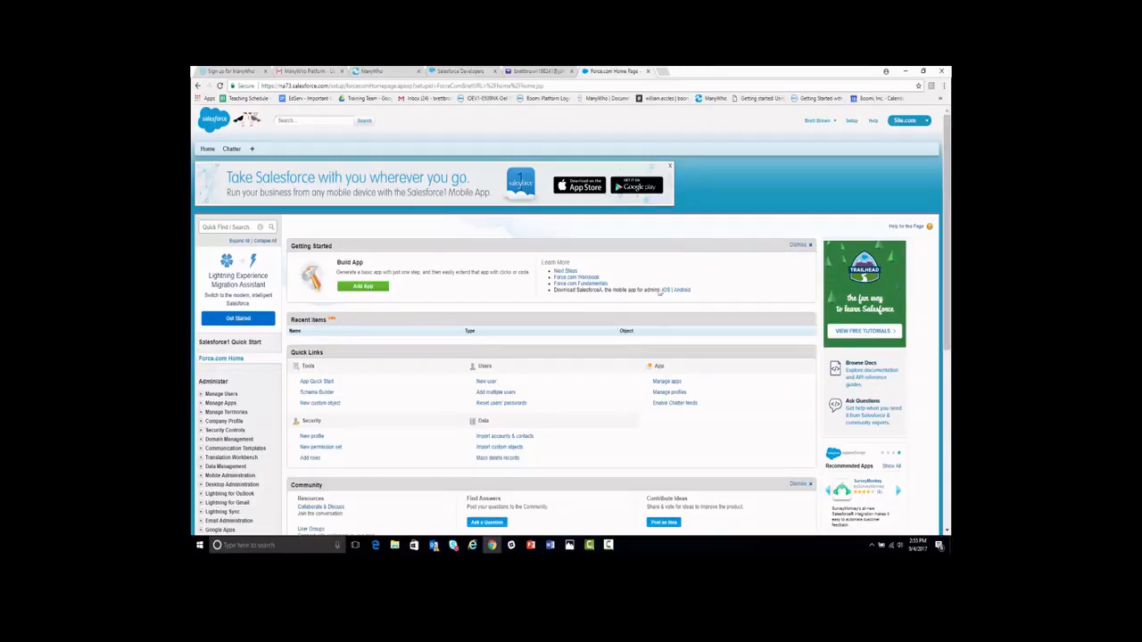
{"action": "left_click", "coordinate": [662, 73]}
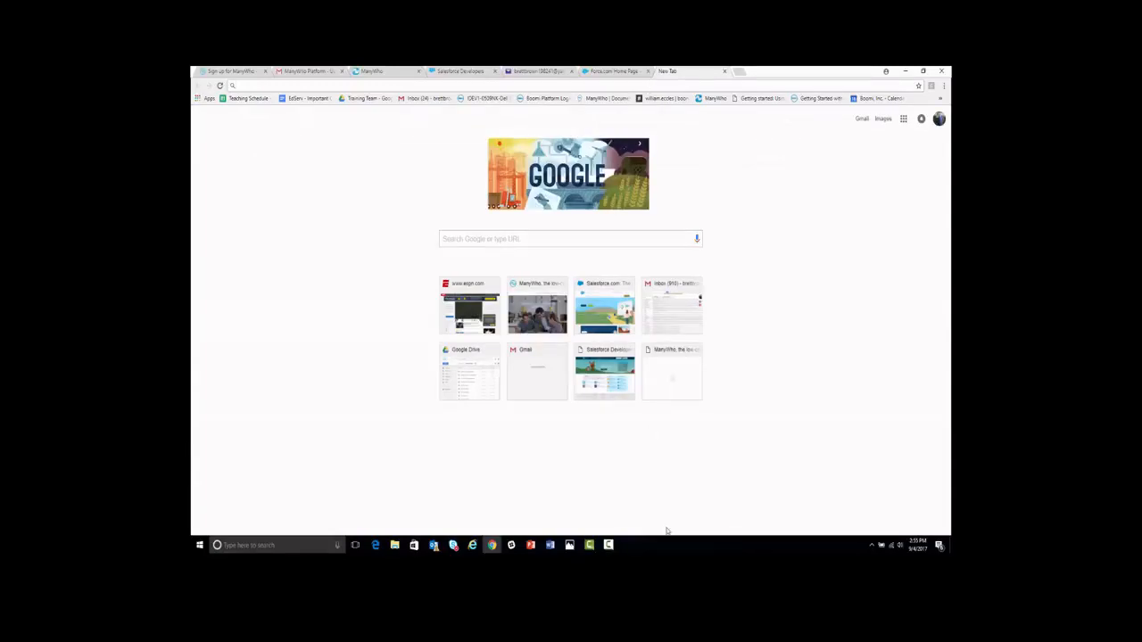
Paste the ManyWho OS install link from the Word document into Chrome's address bar and load it
{"action": "left_click", "coordinate": [550, 545]}
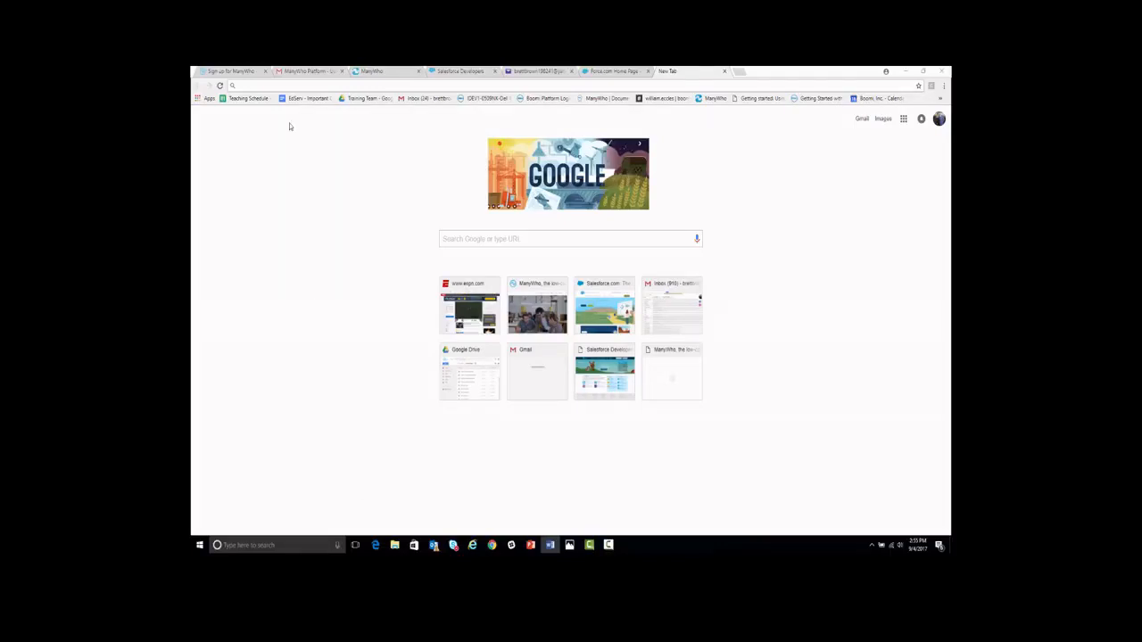
{"action": "right_click", "coordinate": [283, 85]}
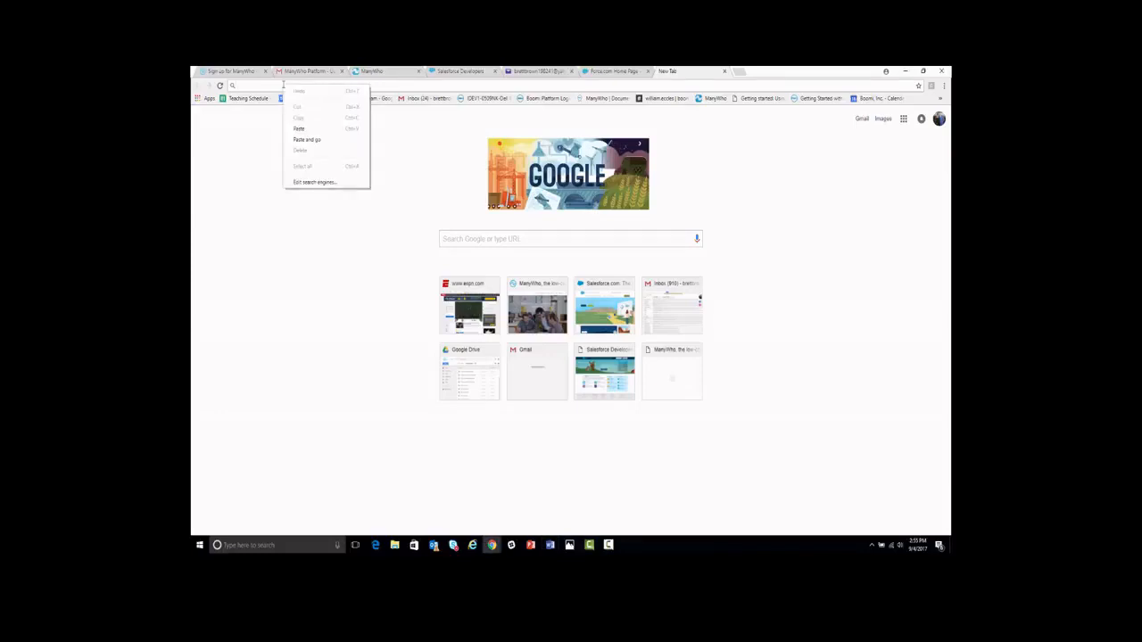
{"action": "left_click", "coordinate": [299, 129]}
{"action": "key", "text": "Return"}
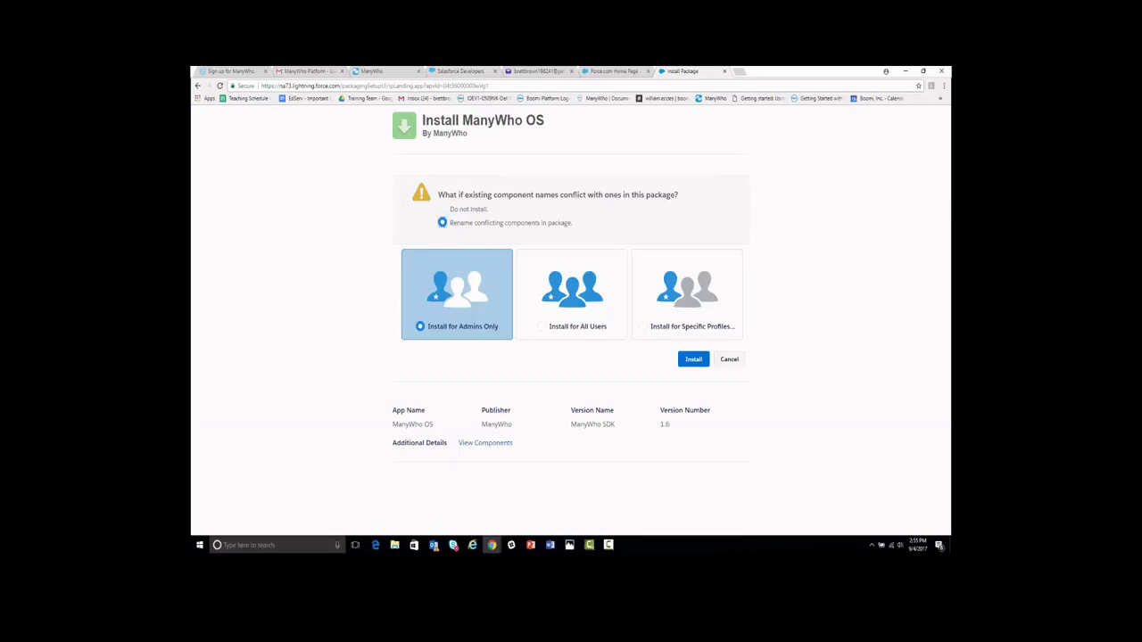
Install ManyWho OS for all users, granting access to the third-party websites
{"action": "left_click", "coordinate": [540, 327]}
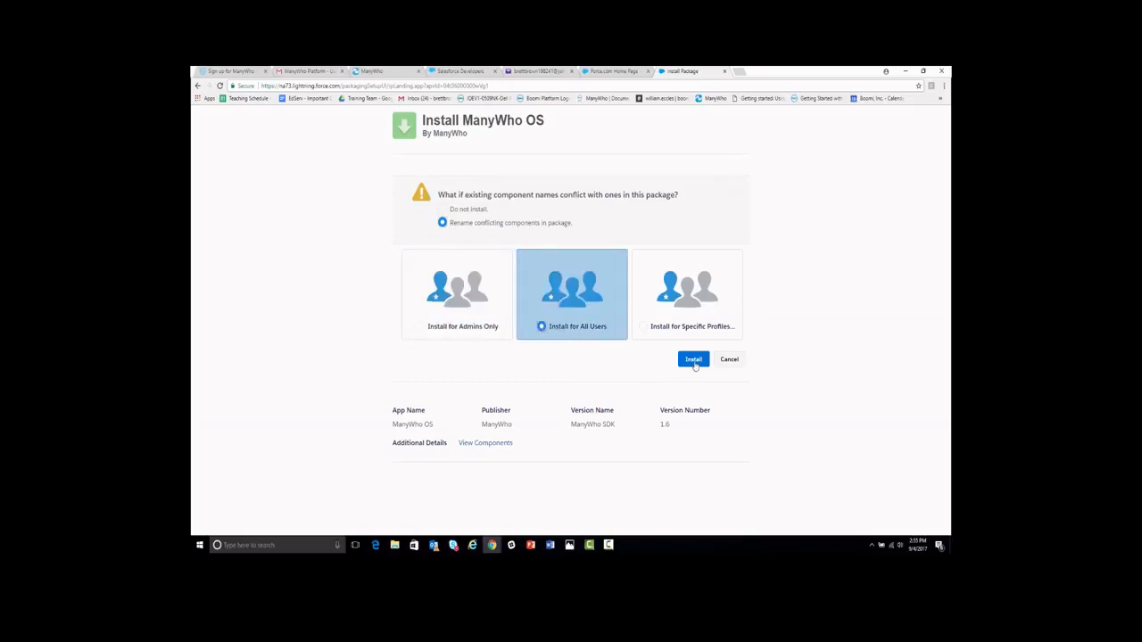
{"action": "left_click", "coordinate": [693, 360]}
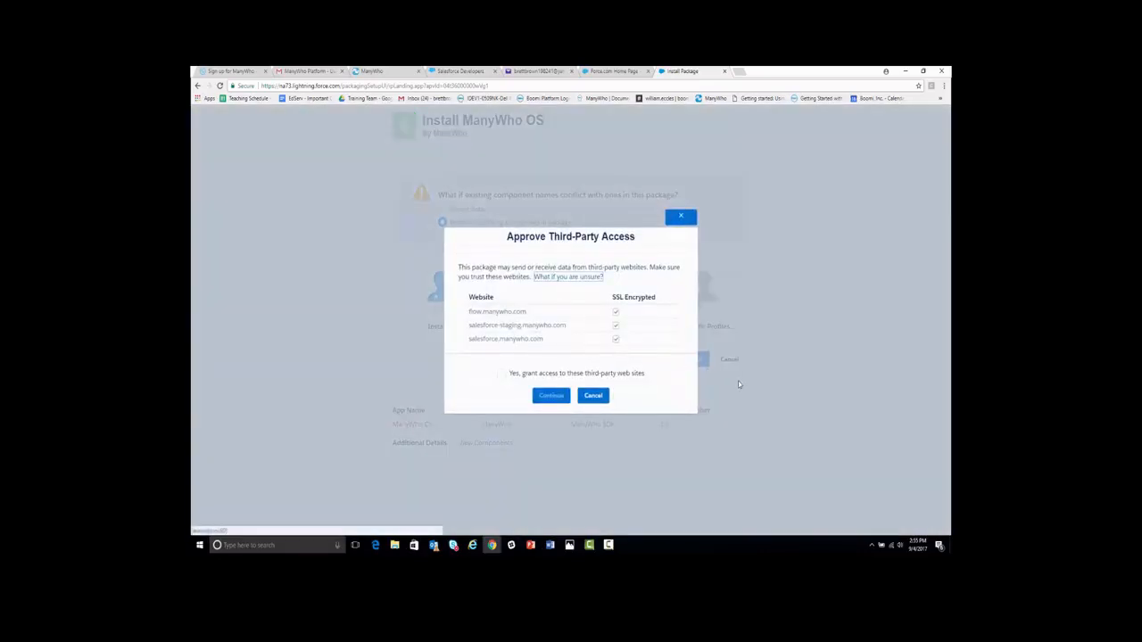
{"action": "left_click", "coordinate": [501, 375]}
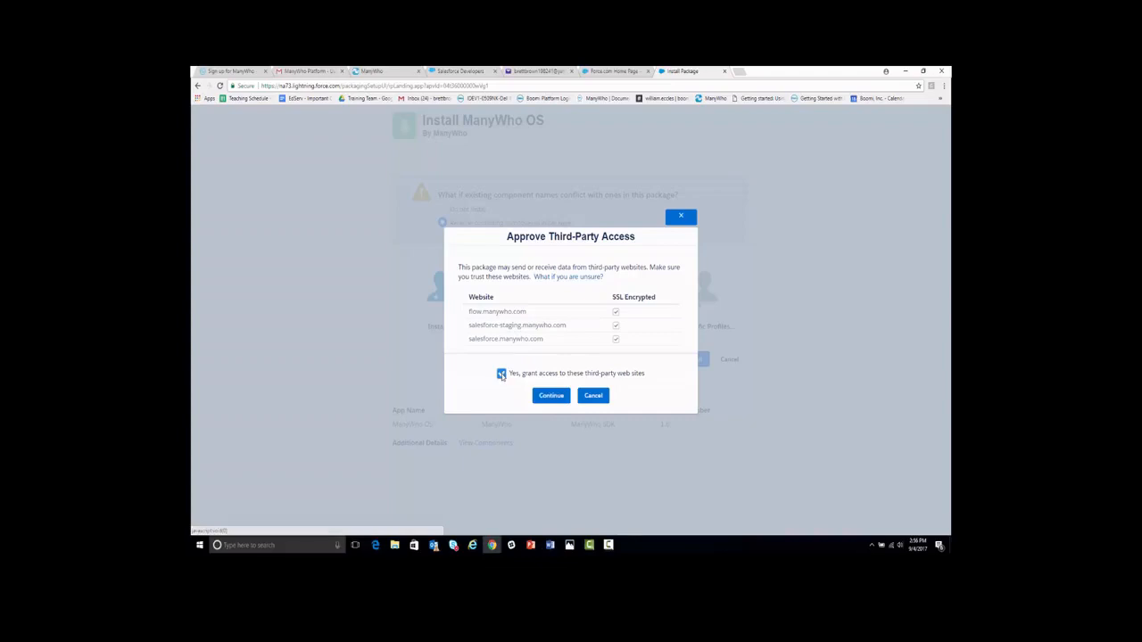
{"action": "left_click", "coordinate": [550, 403]}
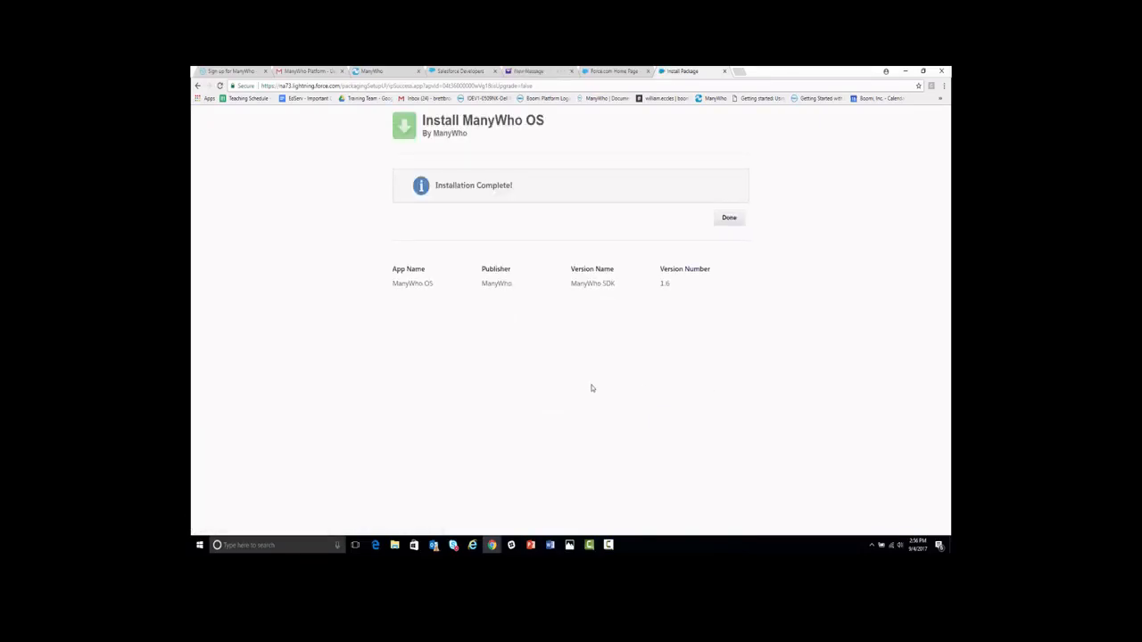
{"action": "left_click", "coordinate": [732, 222]}
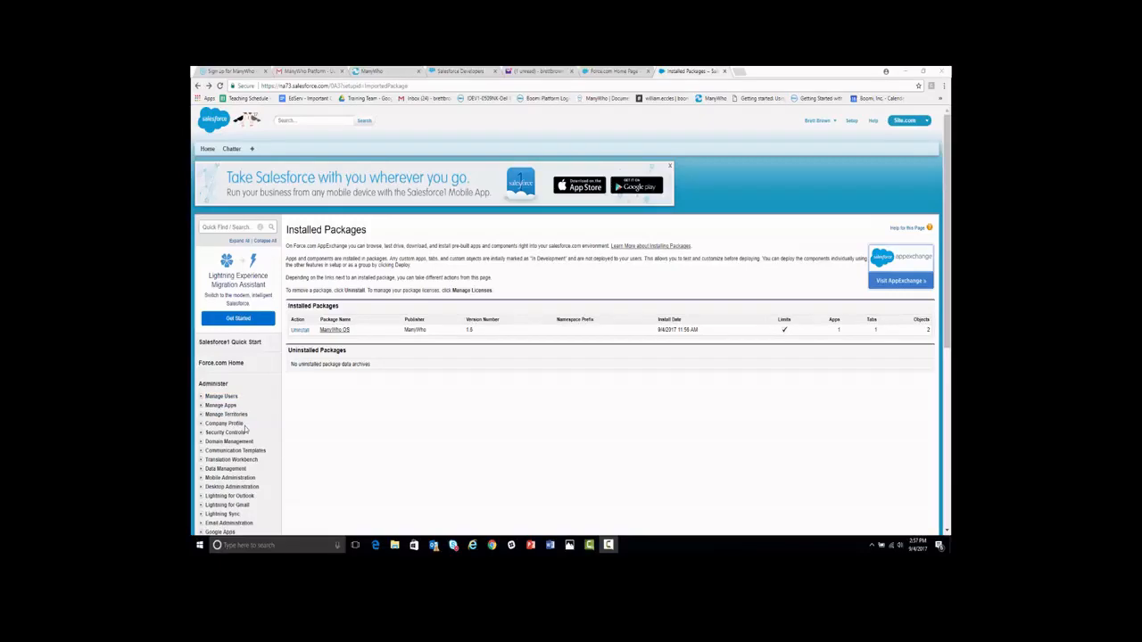
Open the Network Access page under Security Controls in Setup
{"action": "scroll", "coordinate": [245, 430], "scroll_direction": "down", "scroll_amount": 1}
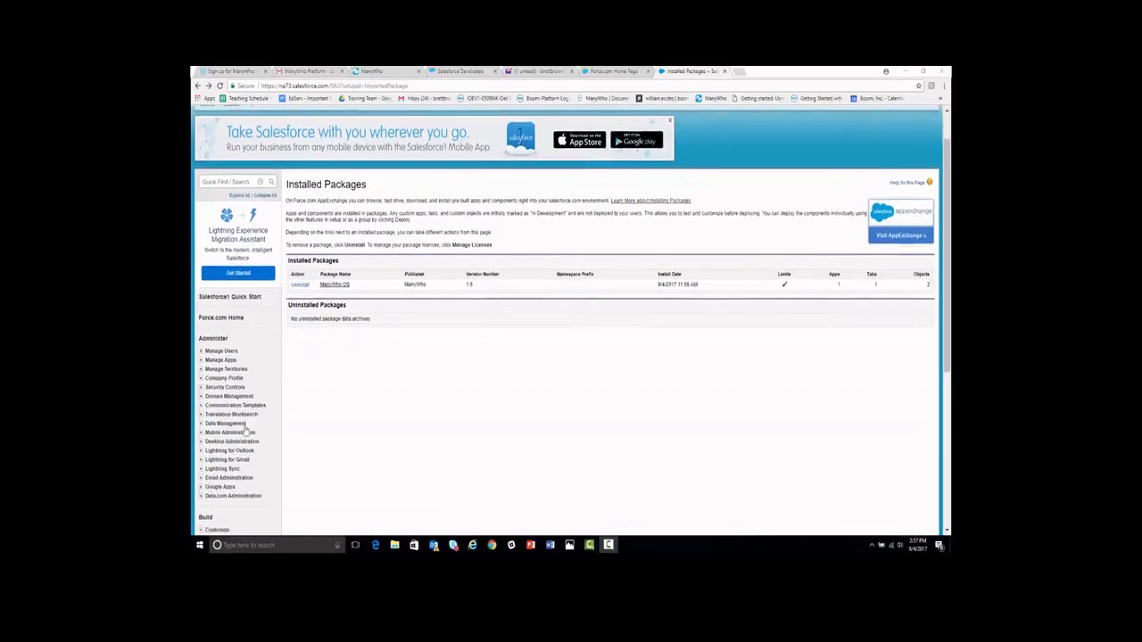
{"action": "left_click", "coordinate": [201, 388]}
{"action": "scroll", "coordinate": [204, 417], "scroll_direction": "down", "scroll_amount": 1}
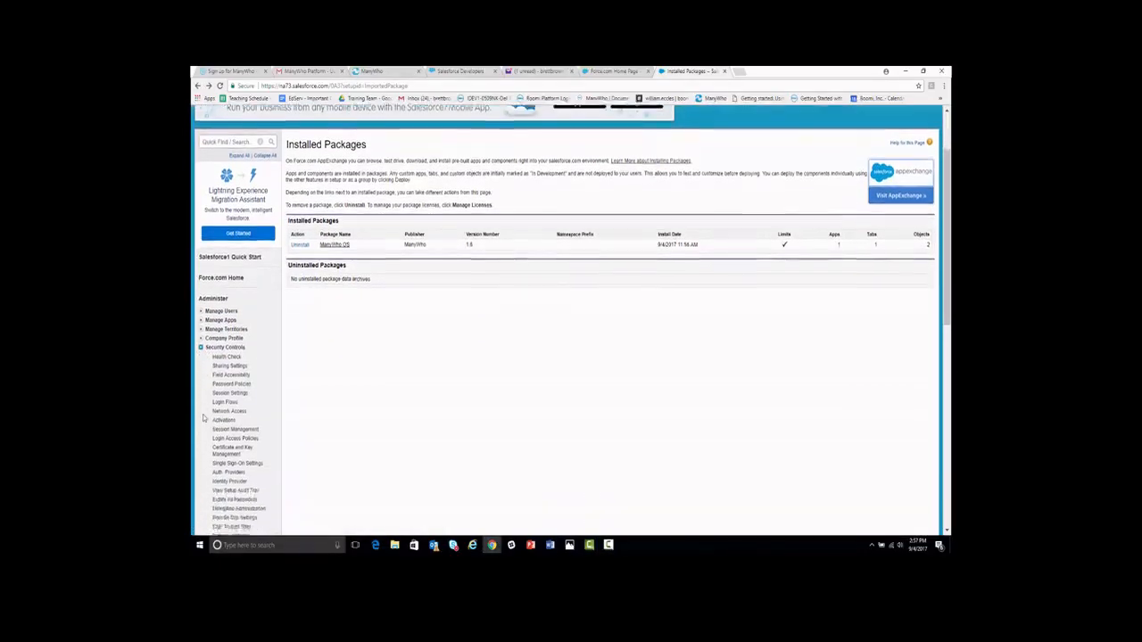
{"action": "left_click", "coordinate": [228, 407]}
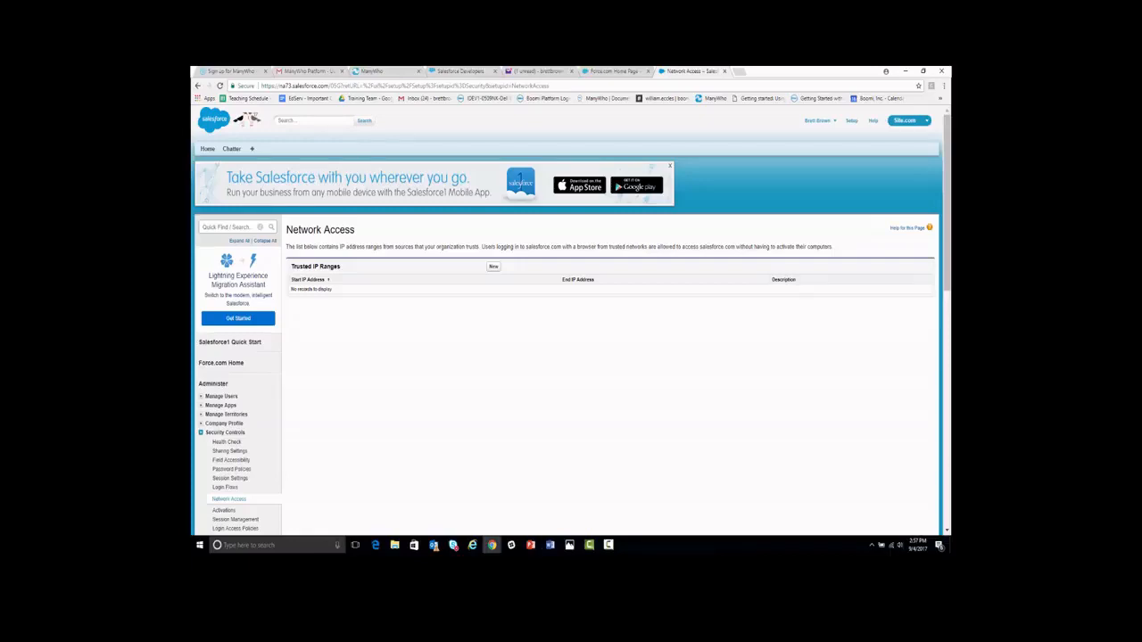
Add a trusted IP range with 54.164.117.86 as both start and end address
{"action": "left_click", "coordinate": [495, 267]}
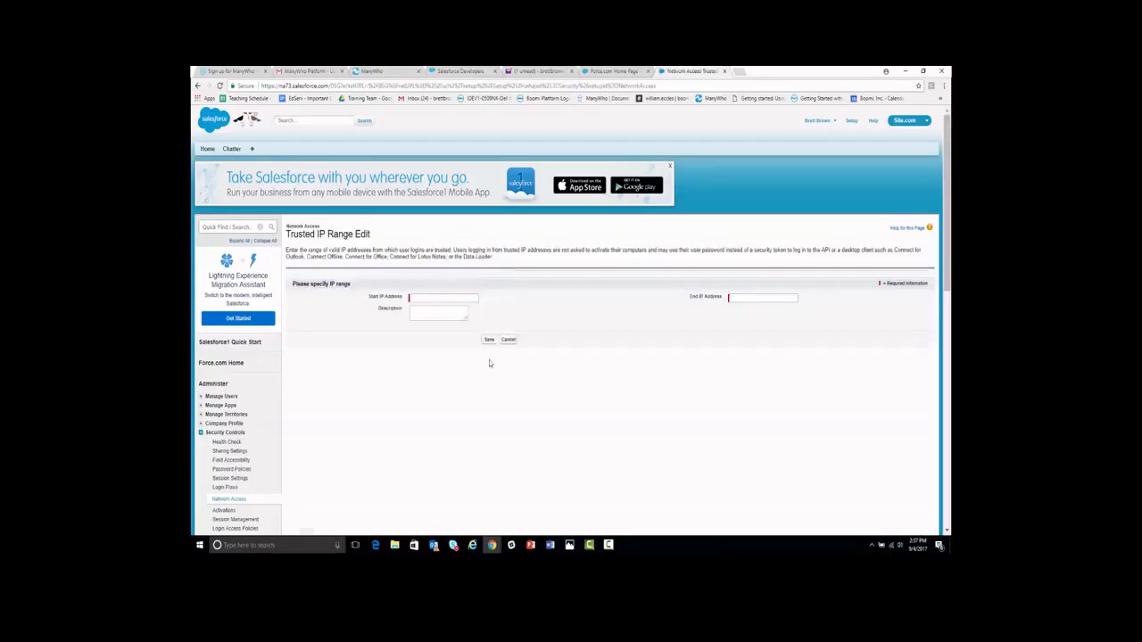
{"action": "left_click", "coordinate": [461, 298]}
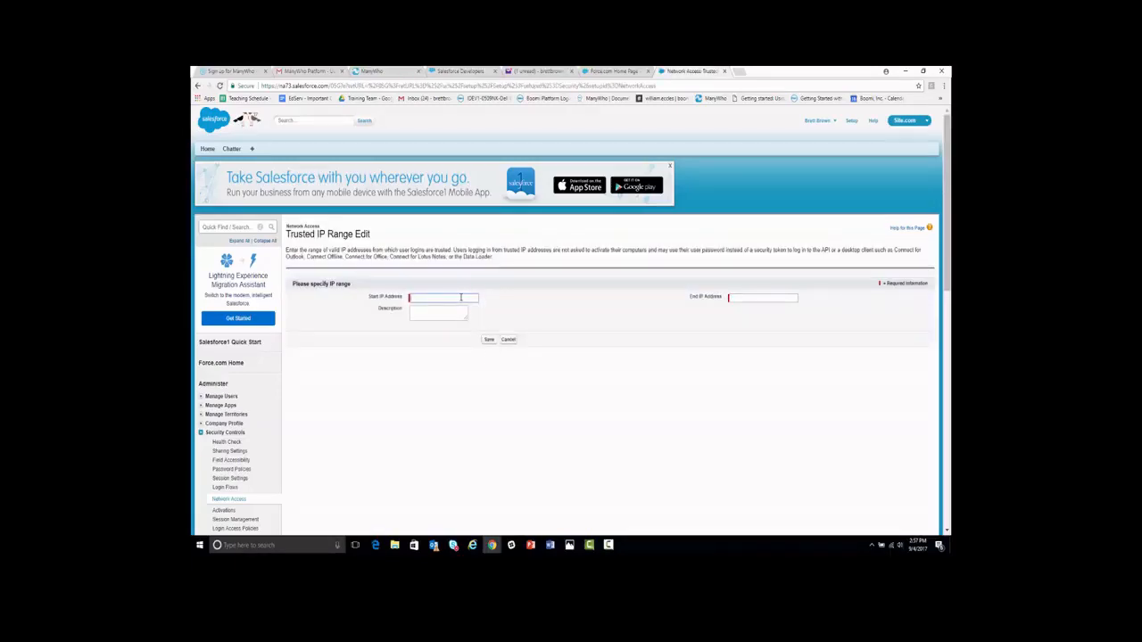
{"action": "type", "text": "54.164.117.86"}
{"action": "left_click", "coordinate": [732, 299]}
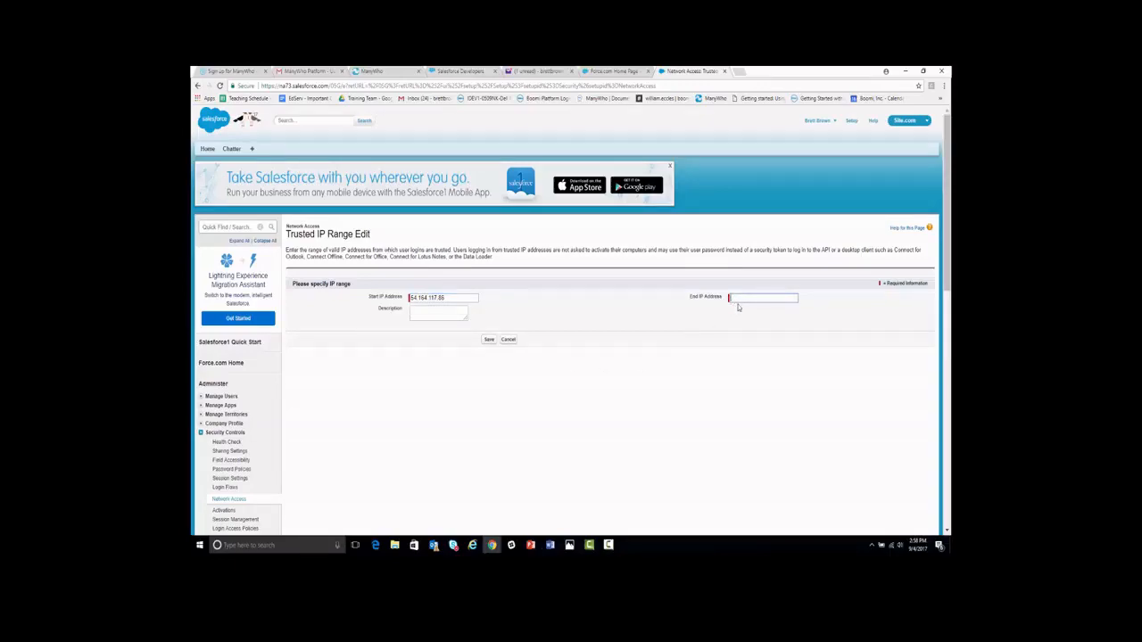
{"action": "type", "text": "54.164.117.86"}
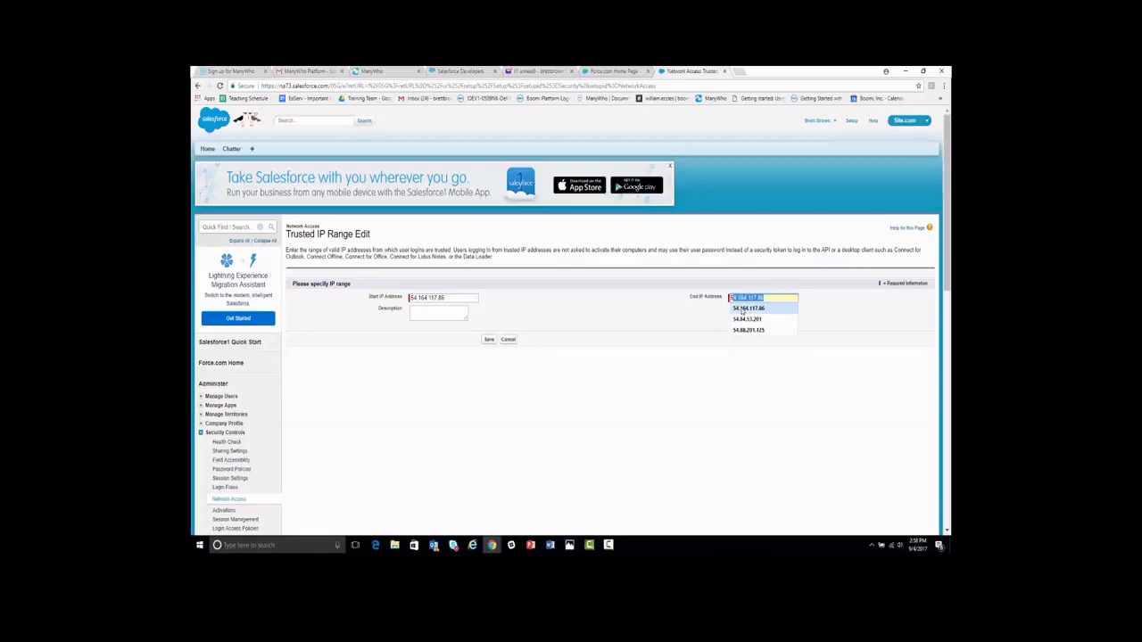
{"action": "left_click", "coordinate": [741, 308]}
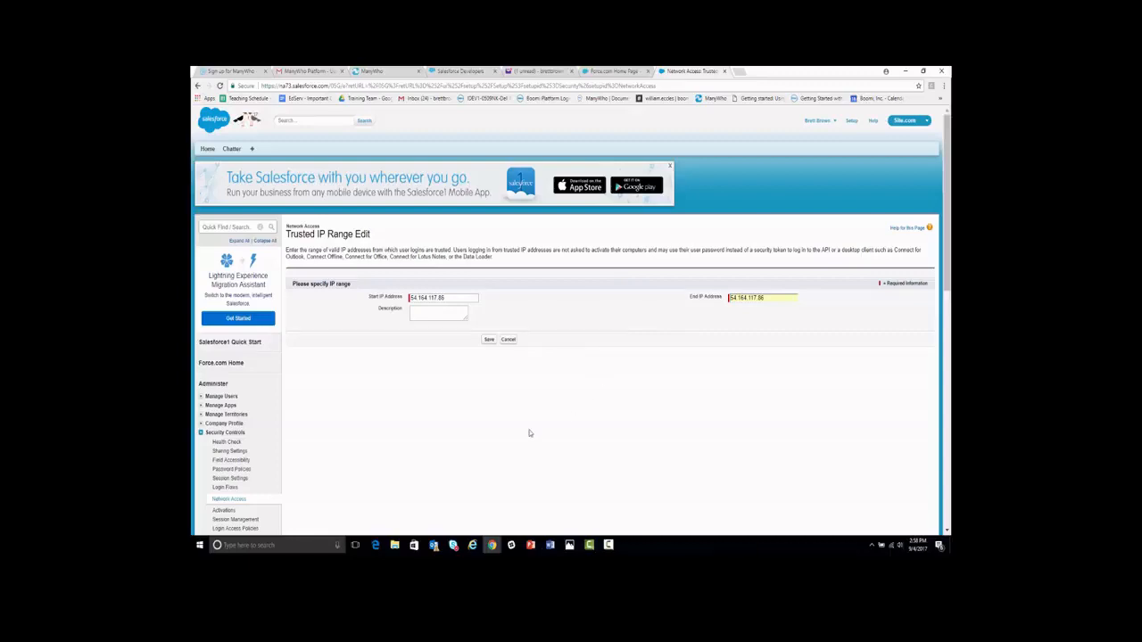
{"action": "left_click", "coordinate": [489, 340]}
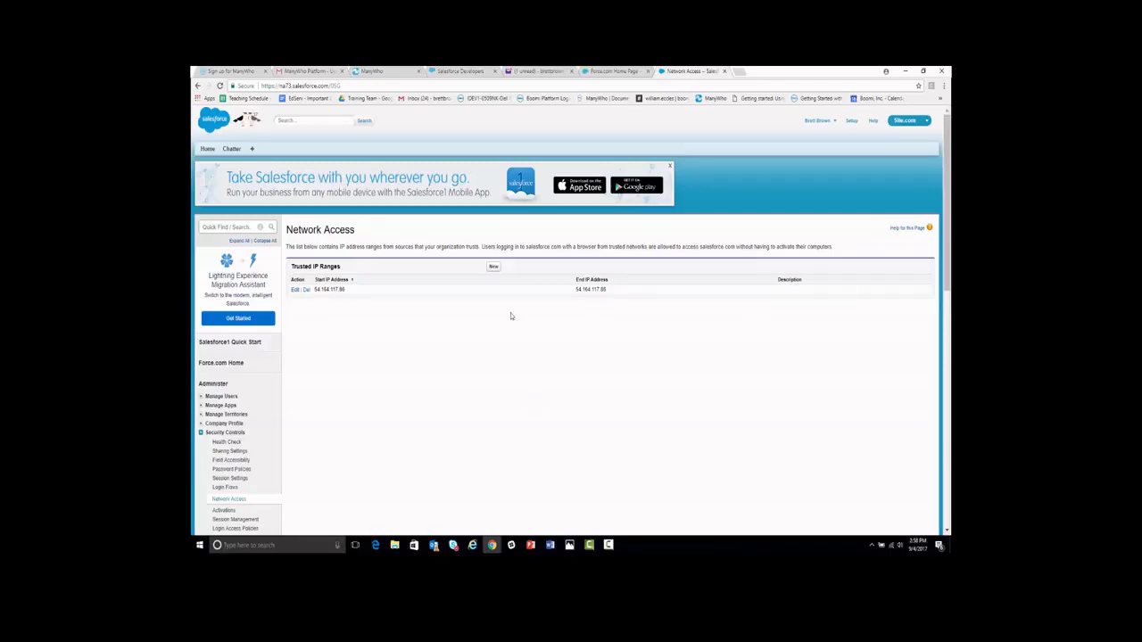
Add a trusted IP range with 54.88.201.125 as both start and end address
{"action": "left_click", "coordinate": [493, 269]}
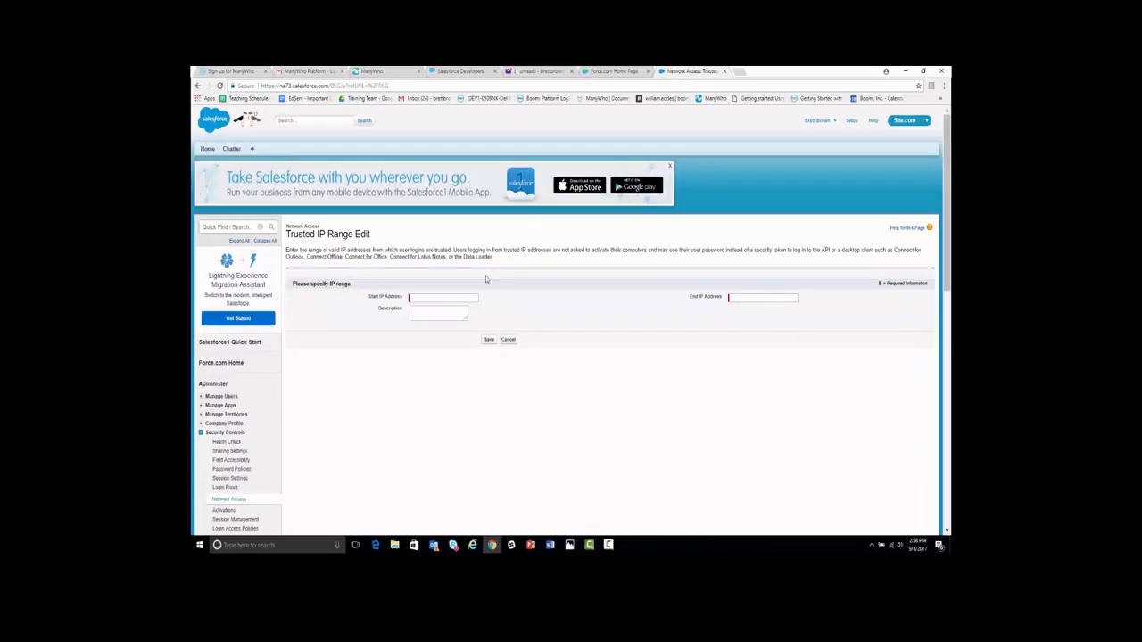
{"action": "left_click", "coordinate": [457, 296]}
{"action": "type", "text": "54.88.201.125"}
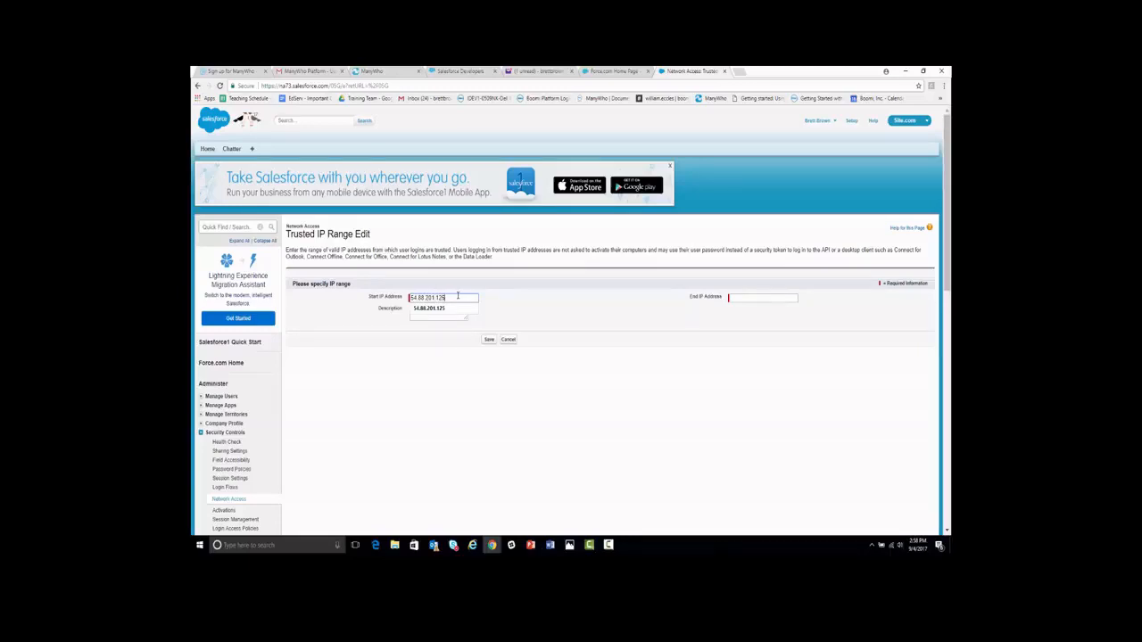
{"action": "left_click", "coordinate": [456, 309]}
{"action": "left_click", "coordinate": [762, 302]}
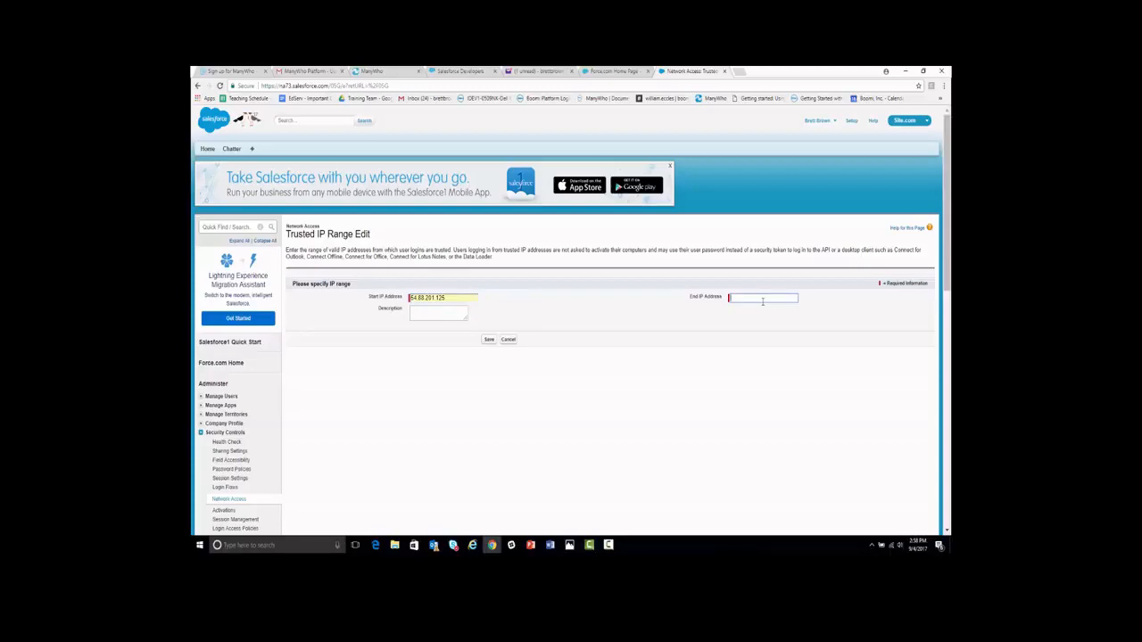
{"action": "type", "text": "5"}
{"action": "left_click", "coordinate": [761, 330]}
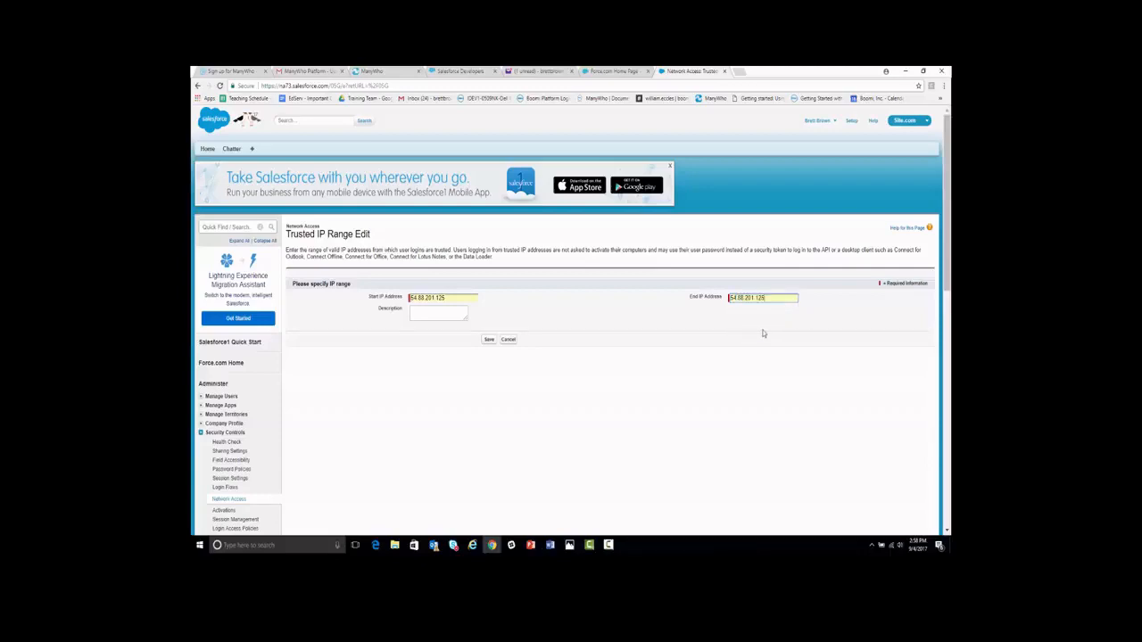
{"action": "left_click", "coordinate": [489, 341]}
Add a trusted IP range with 54.84.53.201 as both start and end address
{"action": "left_click", "coordinate": [493, 267]}
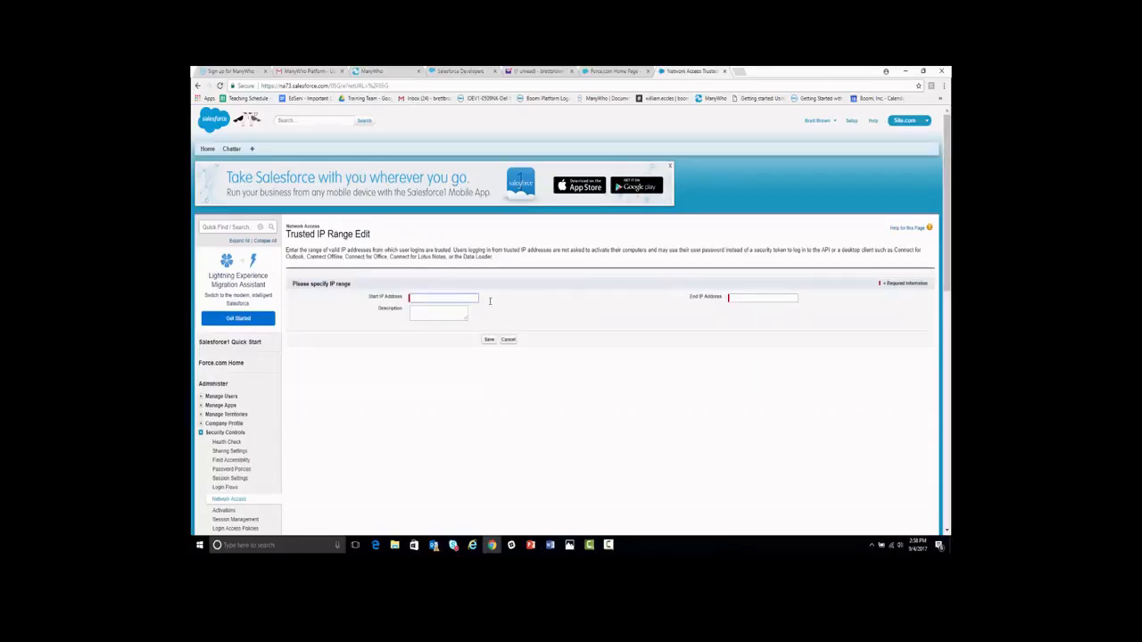
{"action": "type", "text": "54.84"}
{"action": "type", "text": ".54"}
{"action": "key", "text": "BackSpace"}
{"action": "type", "text": "3.201"}
{"action": "left_click", "coordinate": [463, 308]}
{"action": "left_click", "coordinate": [742, 299]}
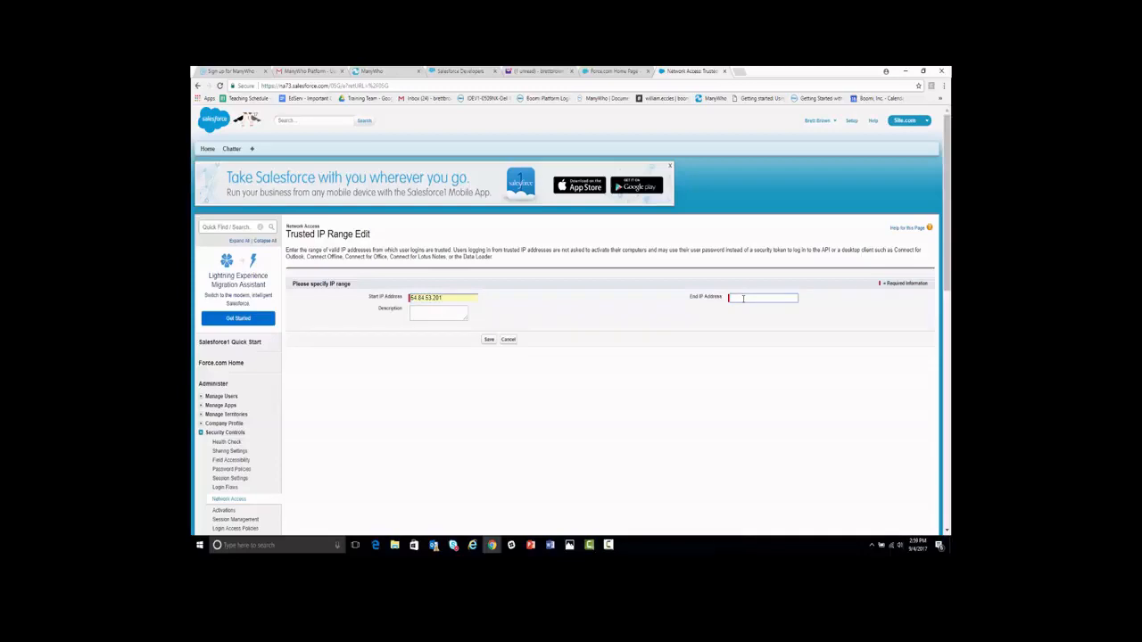
{"action": "type", "text": "54"}
{"action": "left_click", "coordinate": [748, 330]}
{"action": "left_click", "coordinate": [489, 340]}
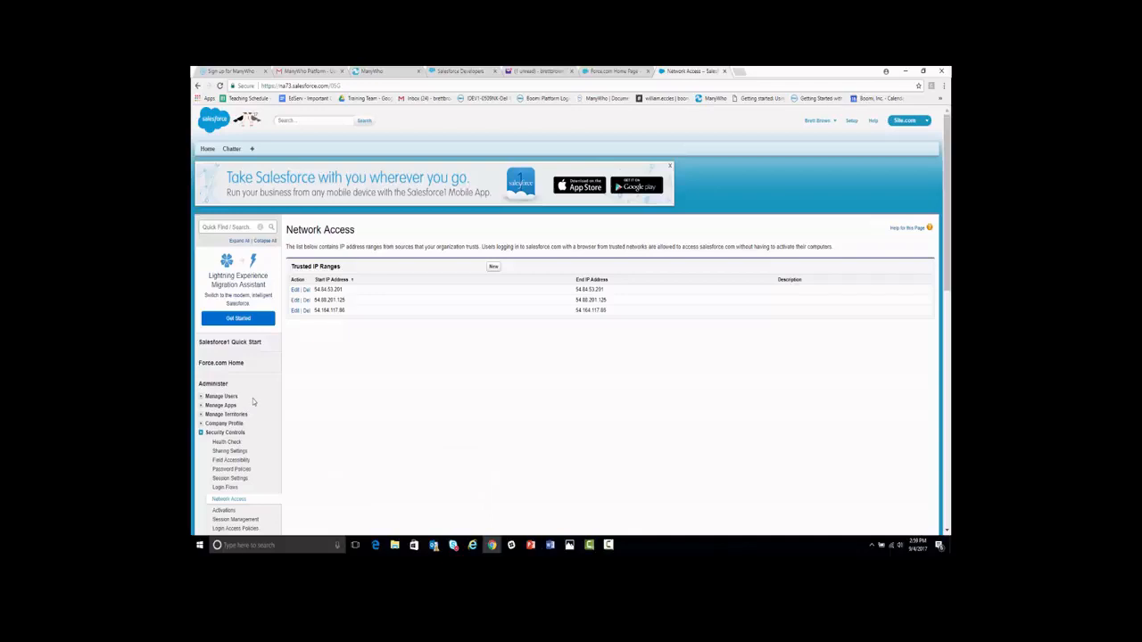
{"action": "scroll", "coordinate": [253, 402], "scroll_direction": "down", "scroll_amount": 5}
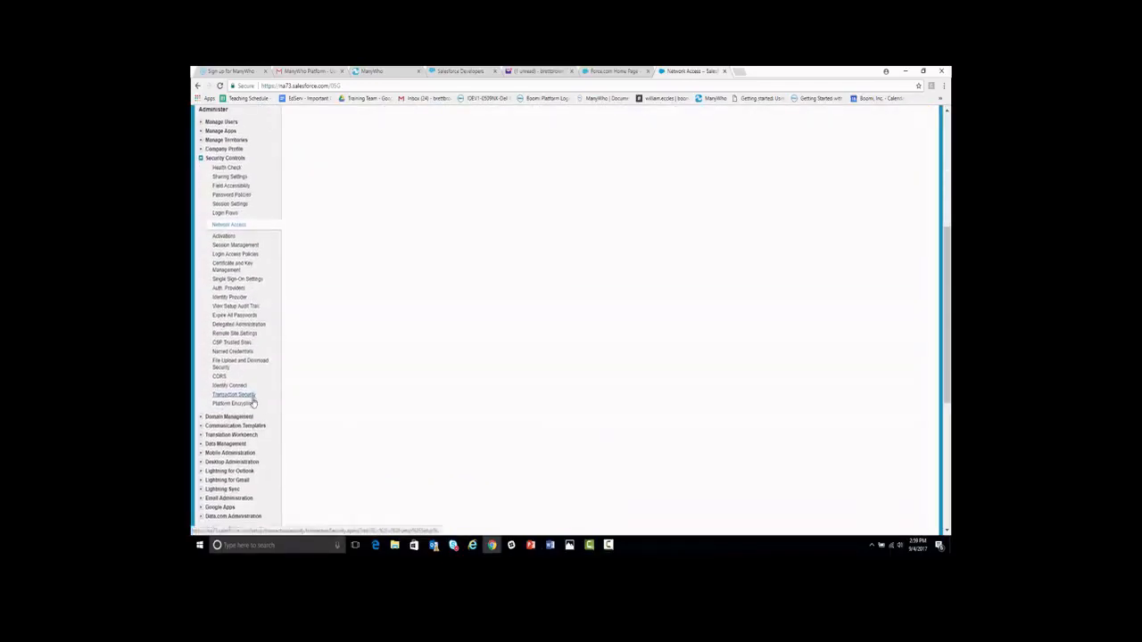
Expand Develop under Build in the Setup sidebar and go to Custom Settings
{"action": "scroll", "coordinate": [253, 403], "scroll_direction": "down", "scroll_amount": 5}
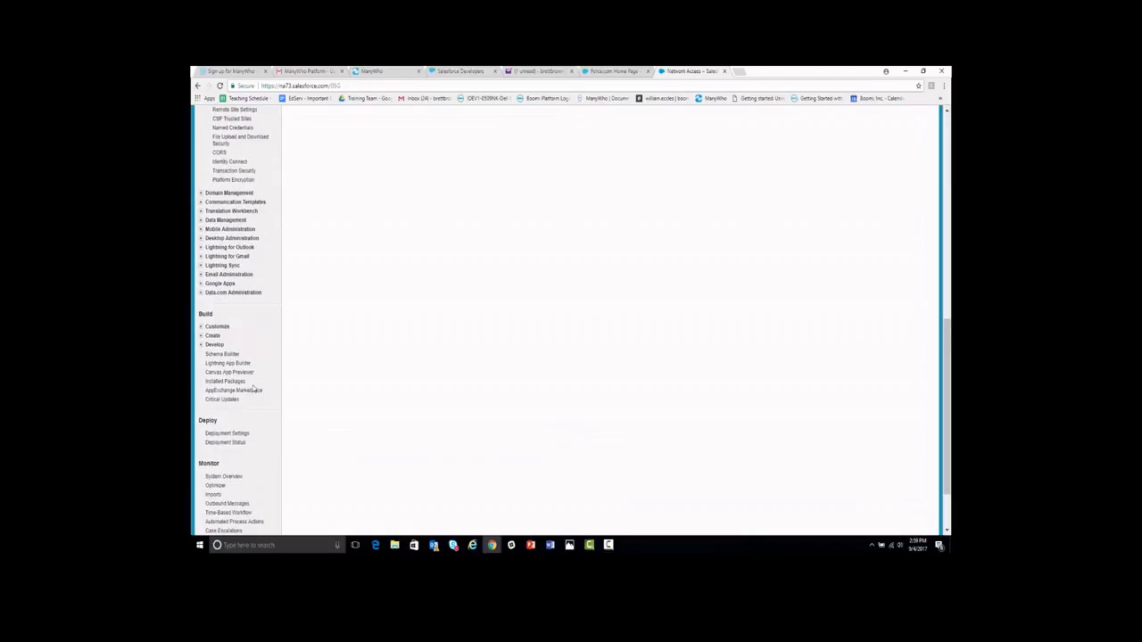
{"action": "left_click", "coordinate": [201, 345]}
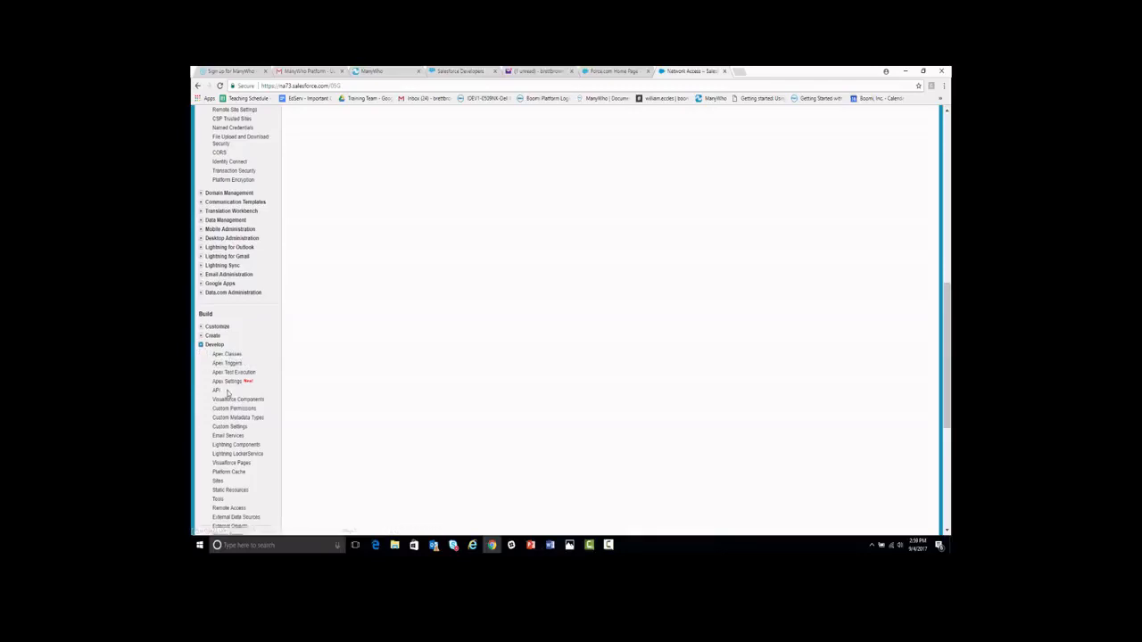
{"action": "scroll", "coordinate": [224, 395], "scroll_direction": "down", "scroll_amount": 1}
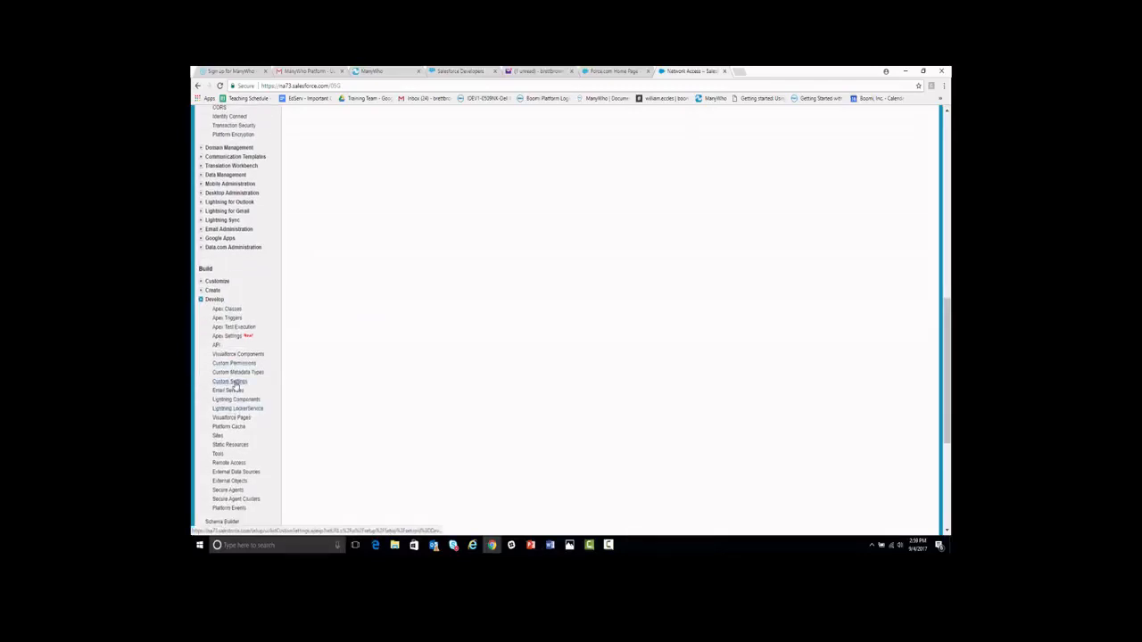
{"action": "left_click", "coordinate": [235, 385]}
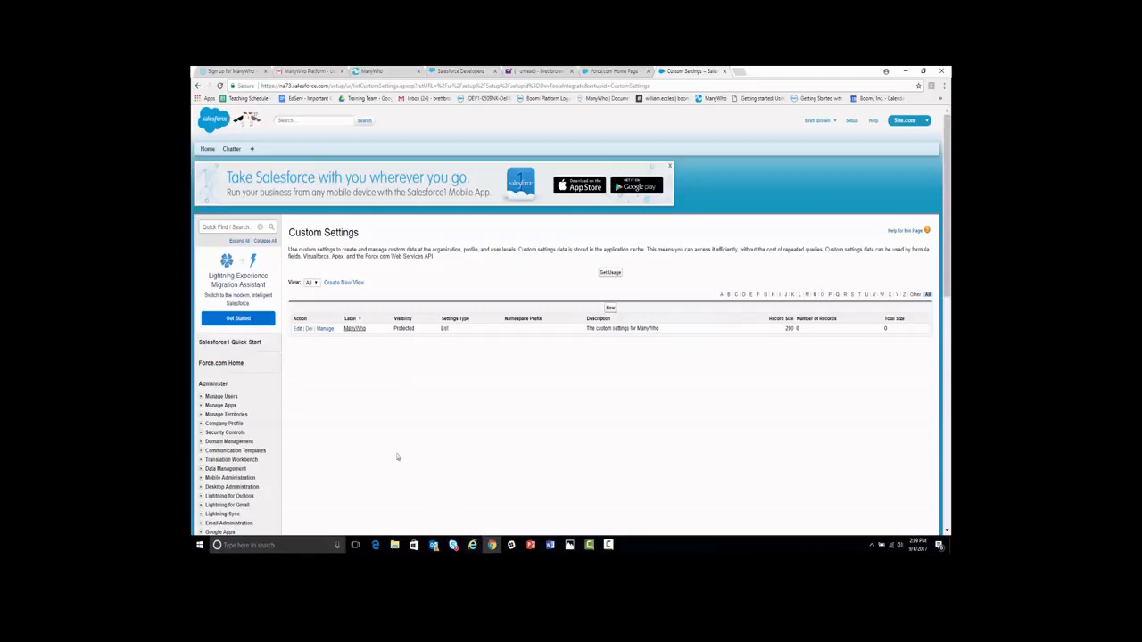
Create a new ManyWho setting record named Default, ready for its Tenant Id
{"action": "left_click", "coordinate": [324, 329]}
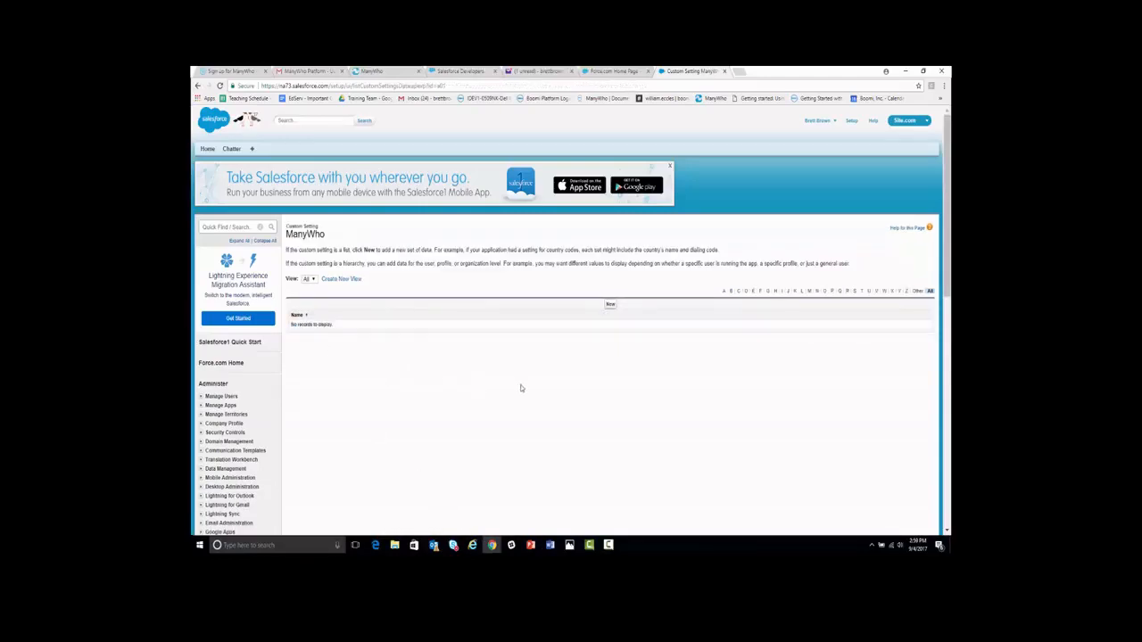
{"action": "left_click", "coordinate": [610, 305]}
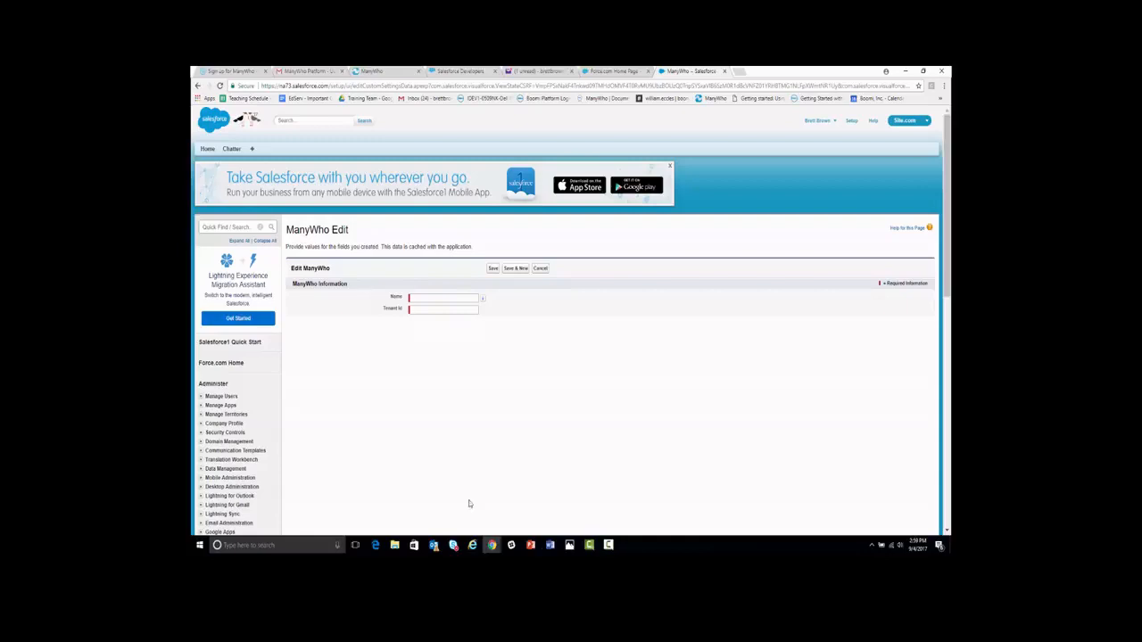
{"action": "left_click", "coordinate": [428, 298]}
{"action": "type", "text": "Default"}
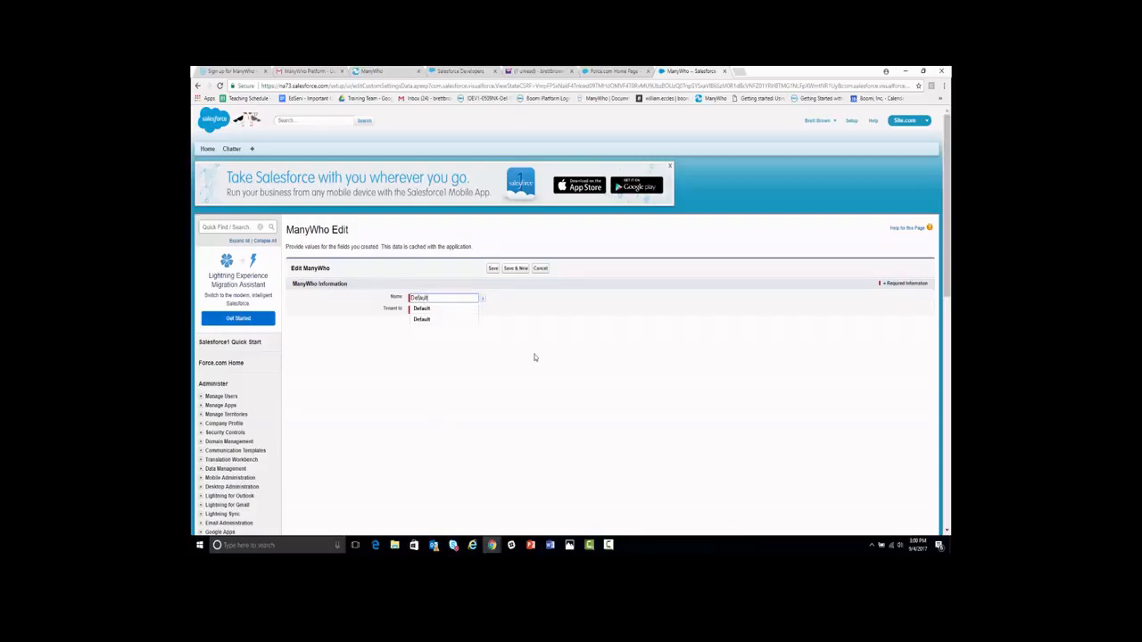
{"action": "key", "text": "Tab"}
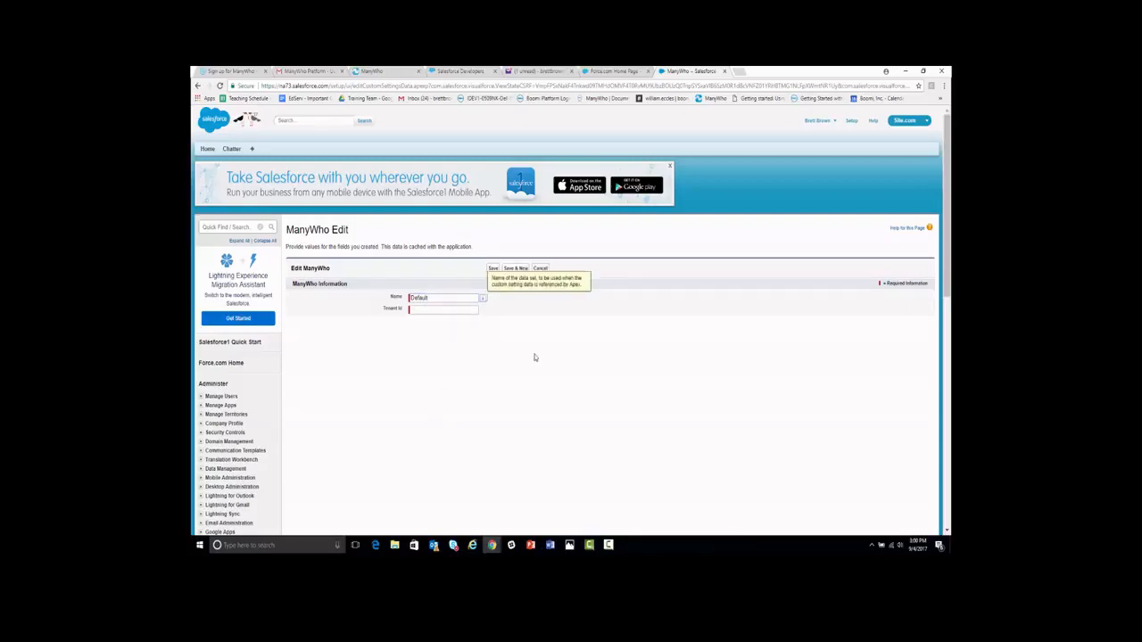
{"action": "left_click", "coordinate": [448, 309]}
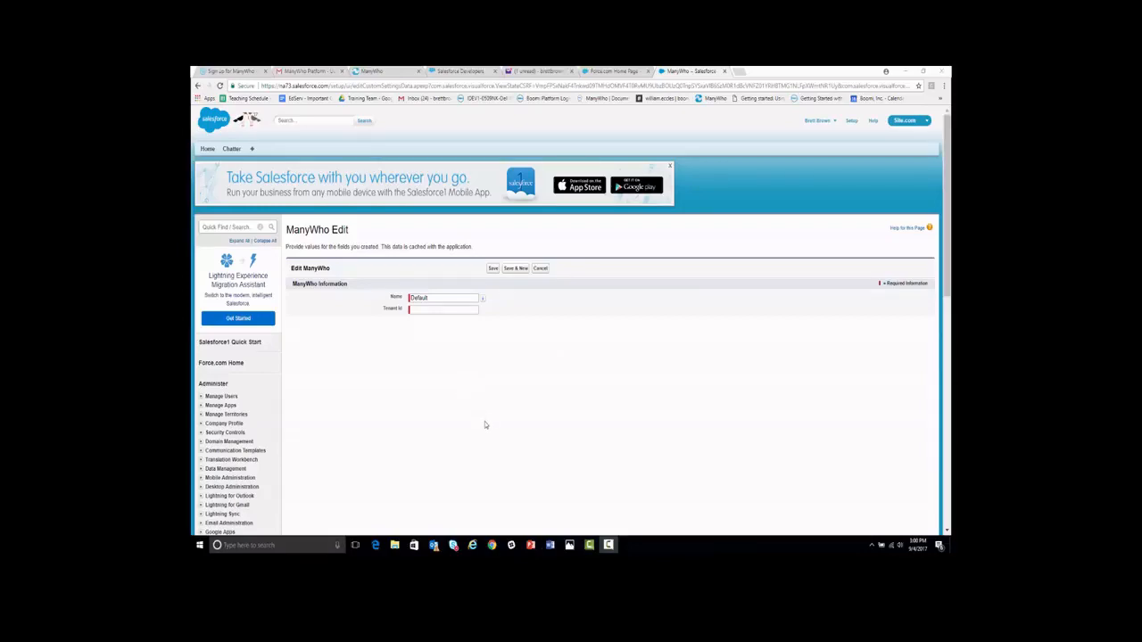
Copy the tenant ID from the Boomi Flow account details, then return to the ManyWho edit form
{"action": "left_click", "coordinate": [375, 70]}
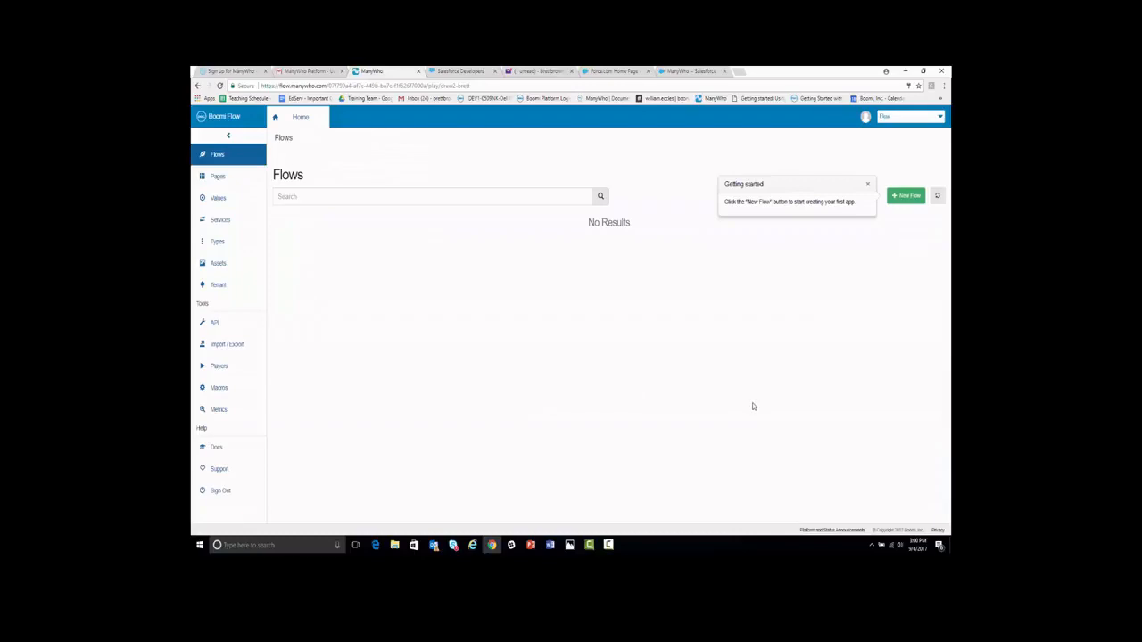
{"action": "left_click", "coordinate": [865, 119]}
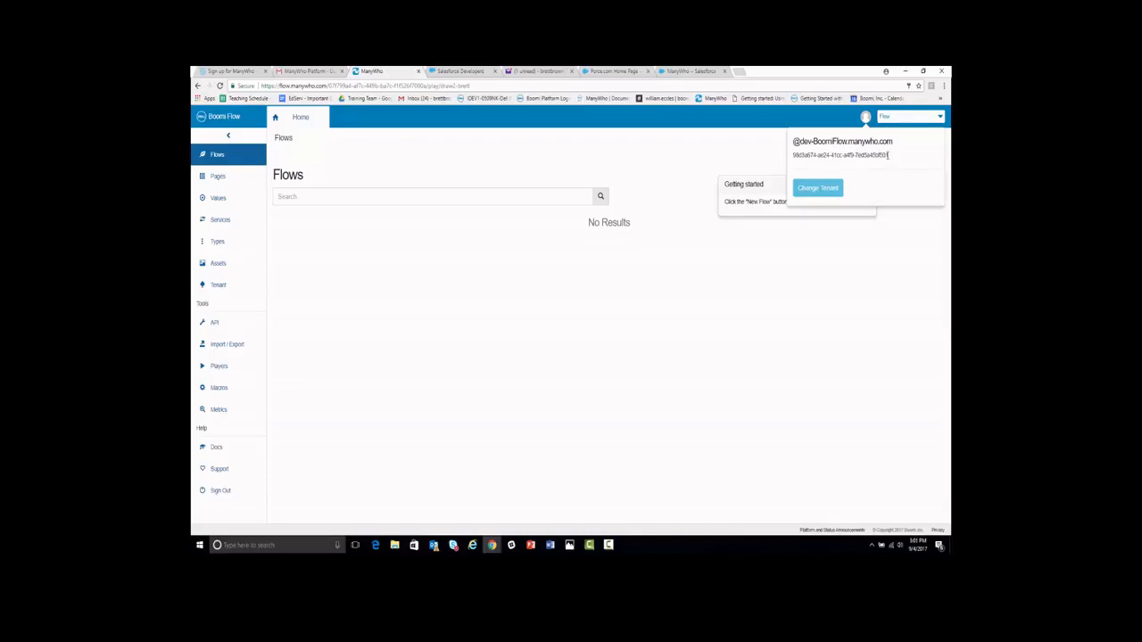
{"action": "left_click_drag", "start_coordinate": [887, 155], "coordinate": [794, 156]}
{"action": "right_click", "coordinate": [801, 156]}
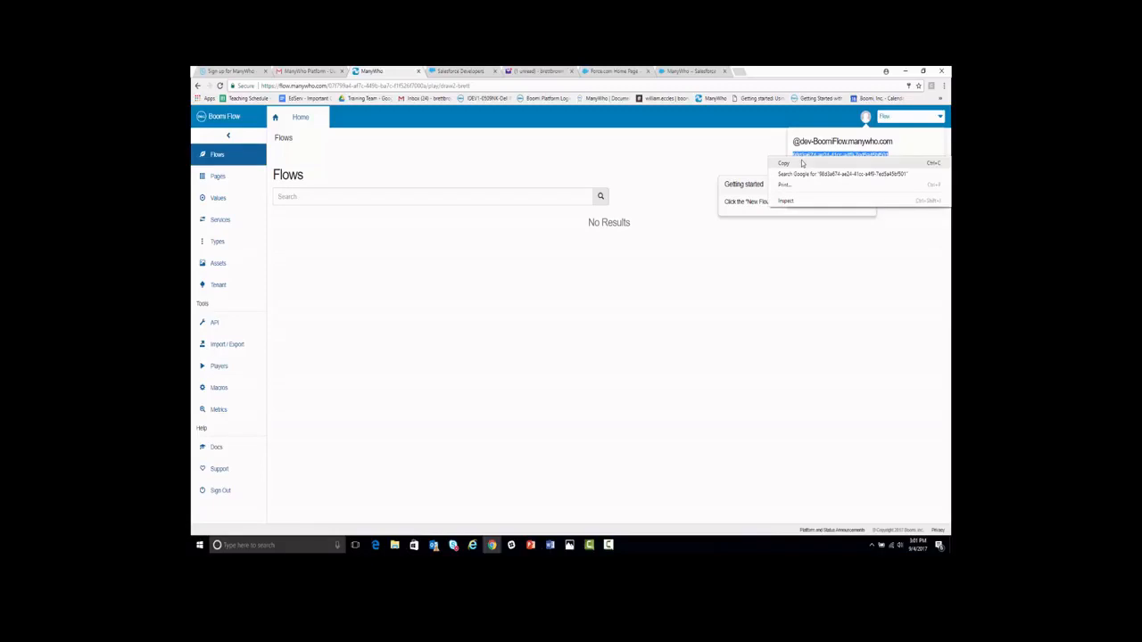
{"action": "left_click", "coordinate": [799, 163]}
{"action": "left_click", "coordinate": [683, 71]}
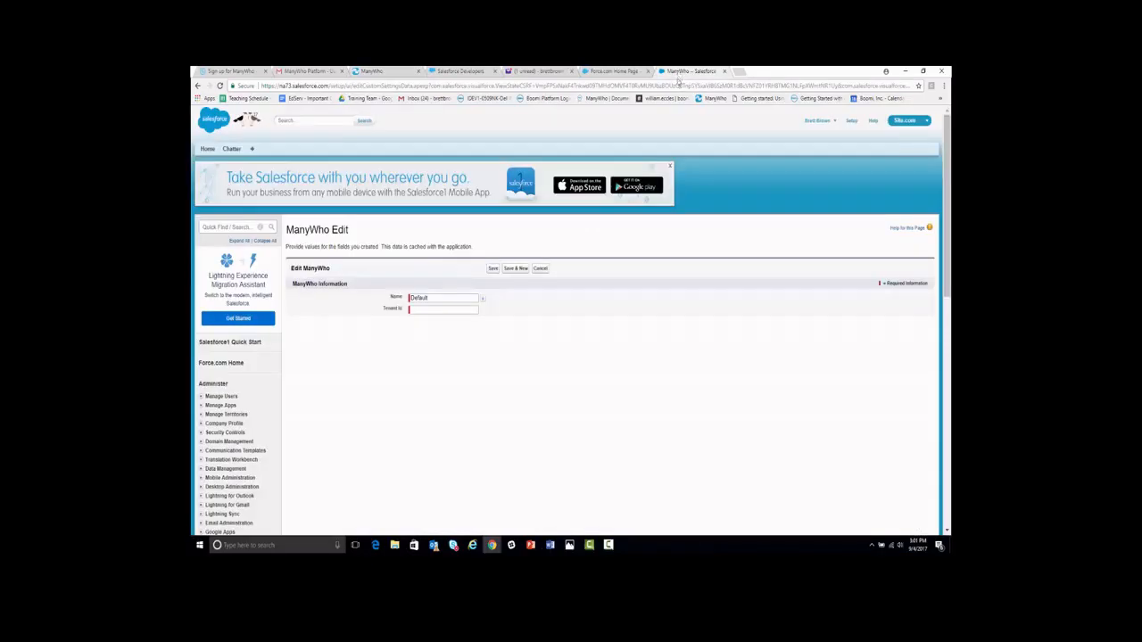
Paste the copied tenant ID into the Default setting's Tenant Id field and save it
{"action": "left_click", "coordinate": [436, 310]}
{"action": "right_click", "coordinate": [436, 310]}
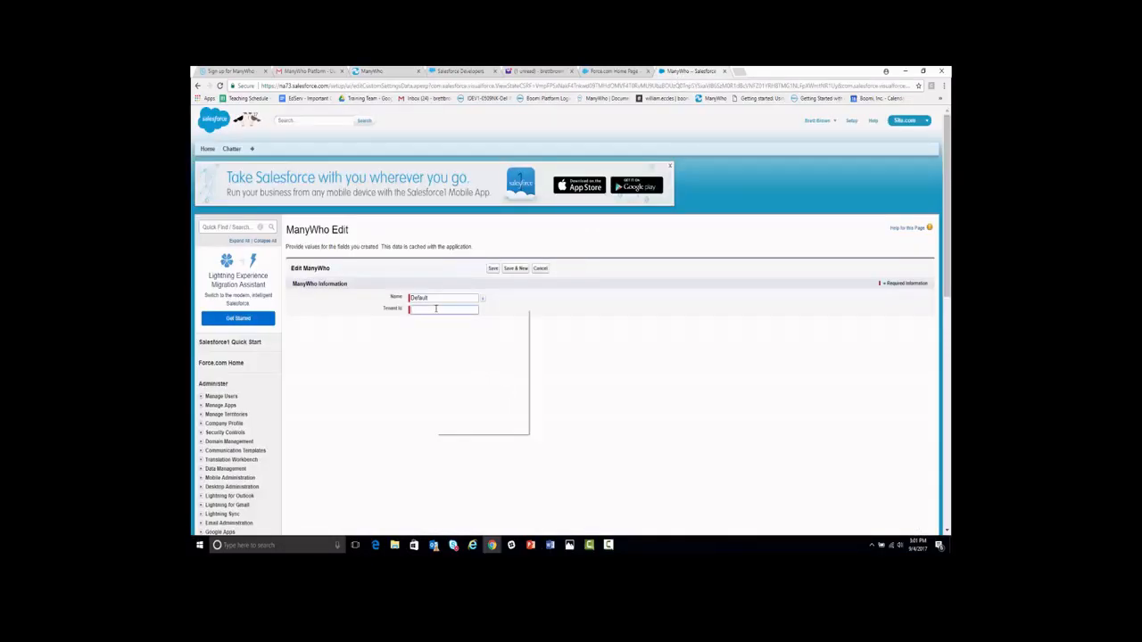
{"action": "left_click", "coordinate": [456, 364]}
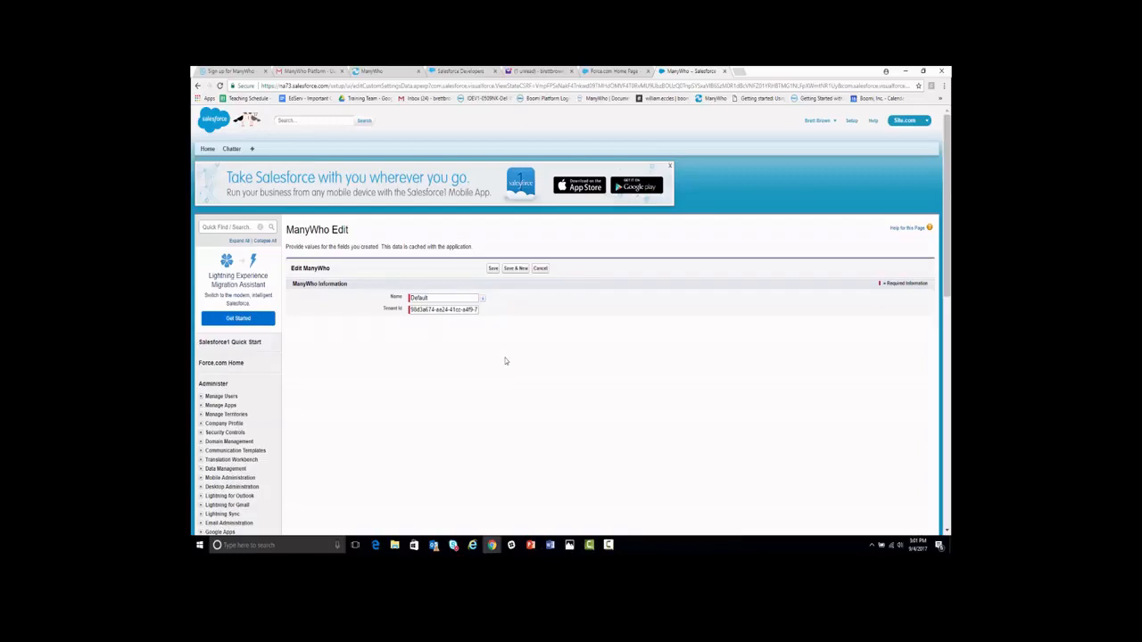
{"action": "left_click", "coordinate": [493, 268]}
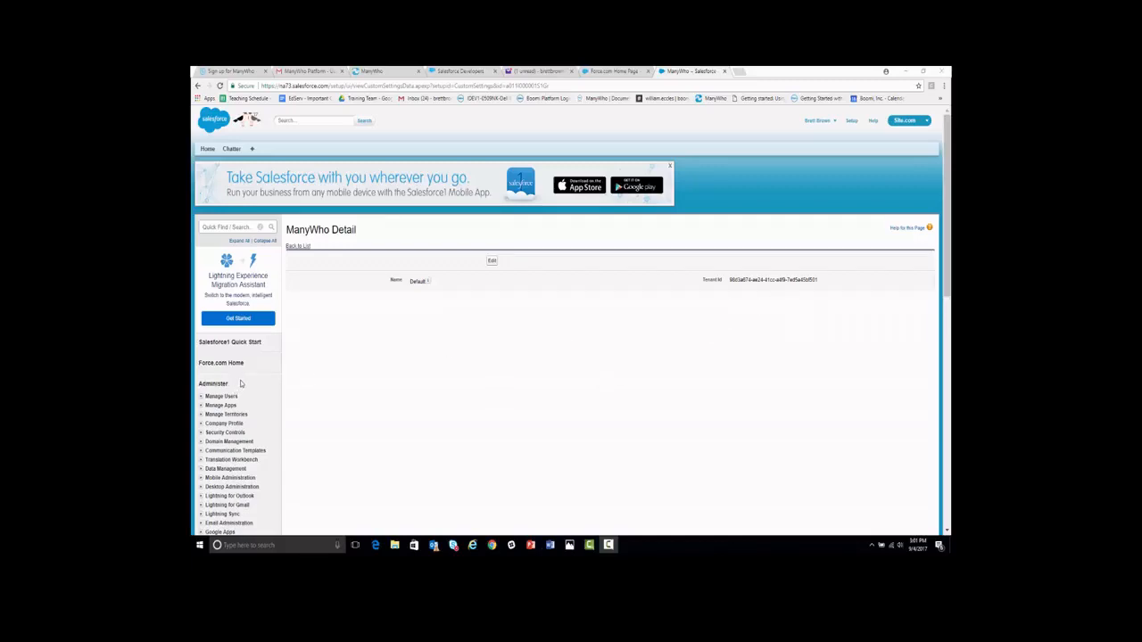
Go to Build > Create > Apps in Setup and start a new connected app
{"action": "scroll", "coordinate": [237, 389], "scroll_direction": "down", "scroll_amount": 2}
{"action": "scroll", "coordinate": [246, 382], "scroll_direction": "down", "scroll_amount": 3}
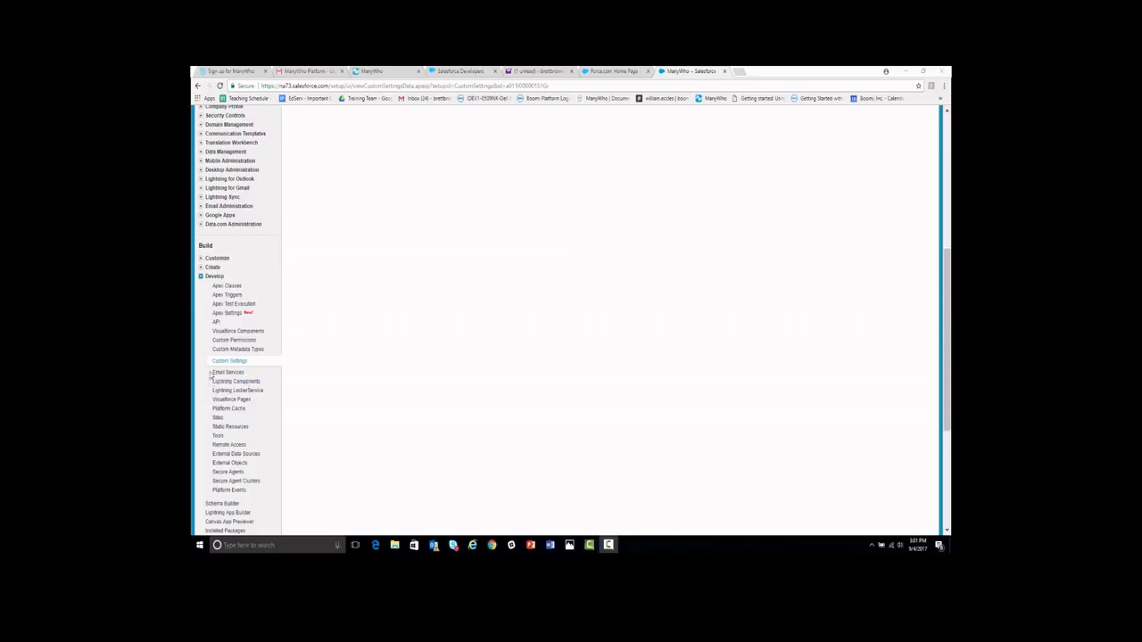
{"action": "left_click", "coordinate": [201, 269]}
{"action": "left_click", "coordinate": [217, 278]}
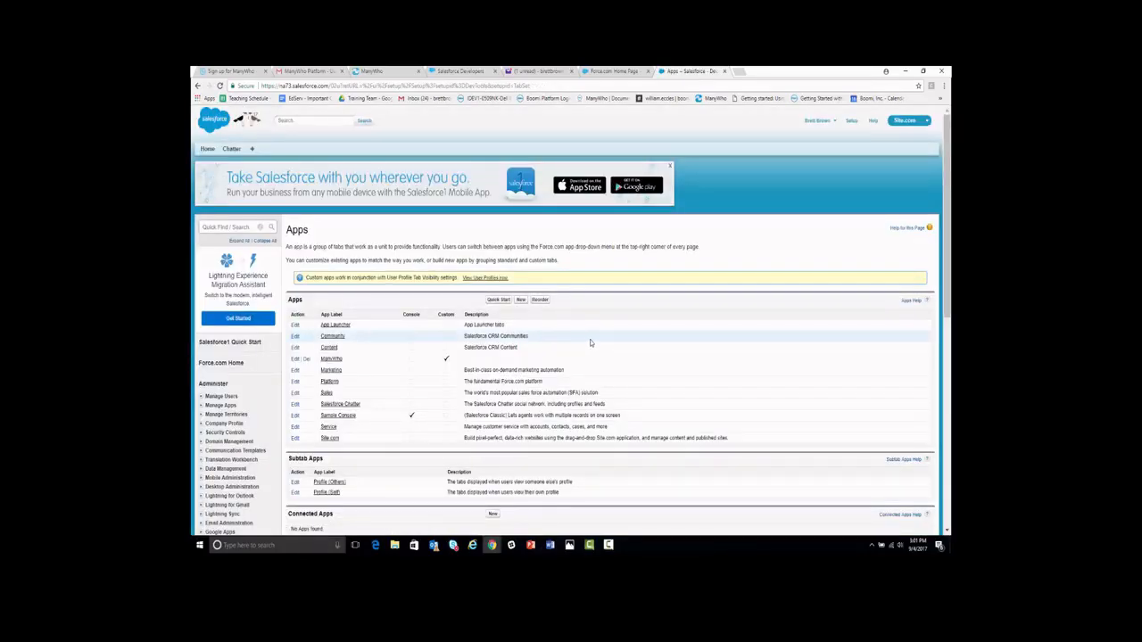
{"action": "scroll", "coordinate": [589, 343], "scroll_direction": "down", "scroll_amount": 1}
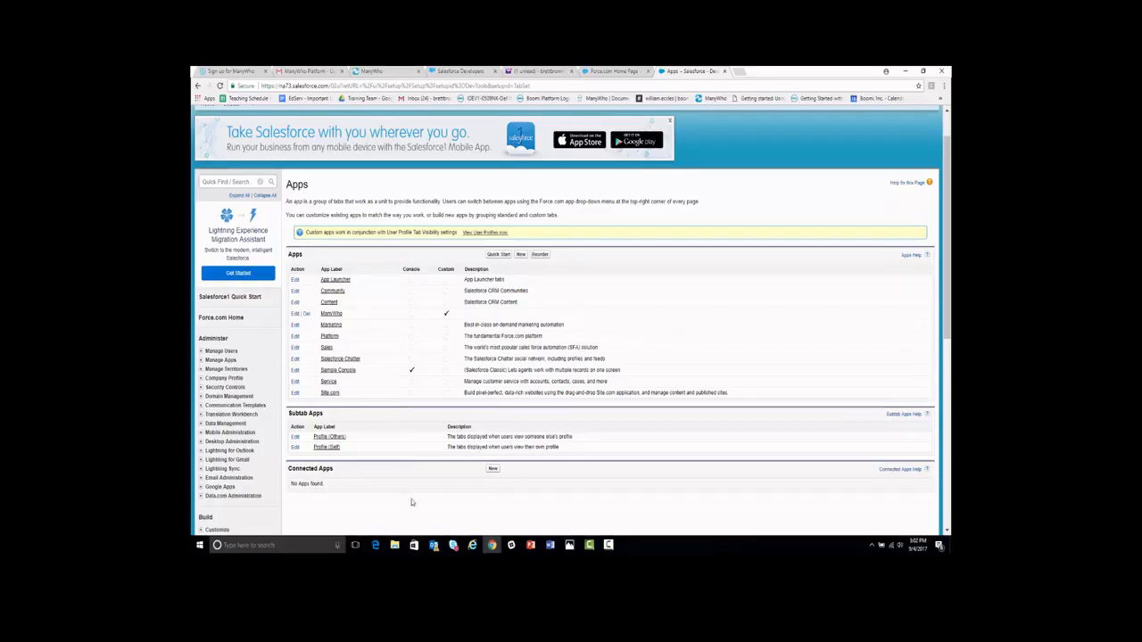
{"action": "left_click", "coordinate": [492, 469]}
Enter Boomi Flow as the connected app name and API name, plus the contact e-mail address
{"action": "left_click", "coordinate": [467, 283]}
{"action": "type", "text": "Boomi Flow"}
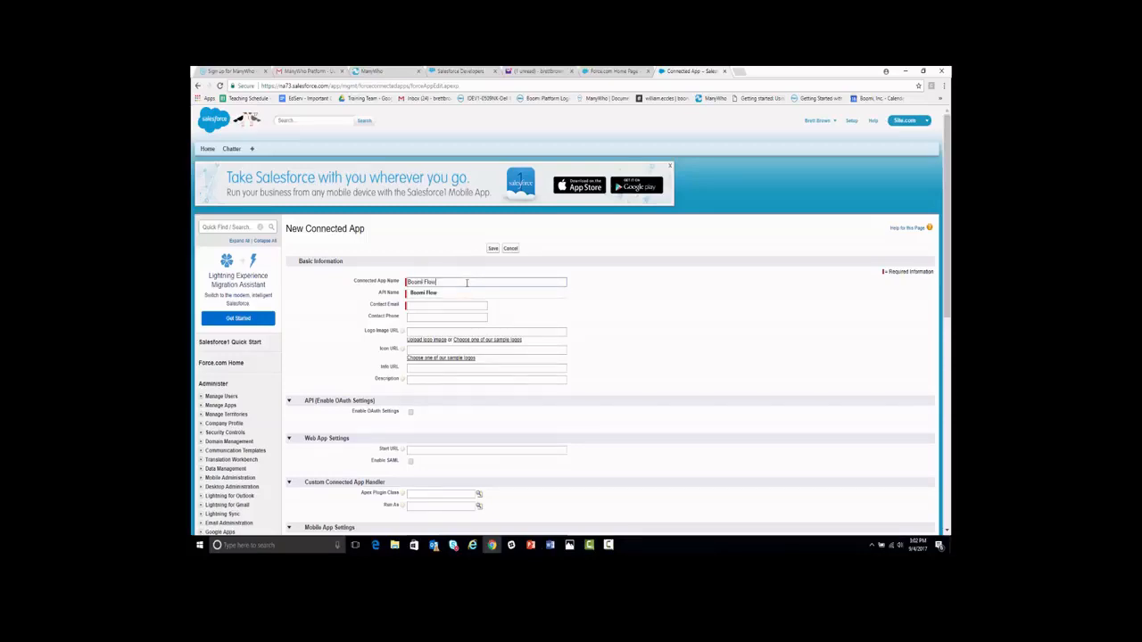
{"action": "key", "text": "Tab"}
{"action": "type", "text": "B"}
{"action": "type", "text": "Boo"}
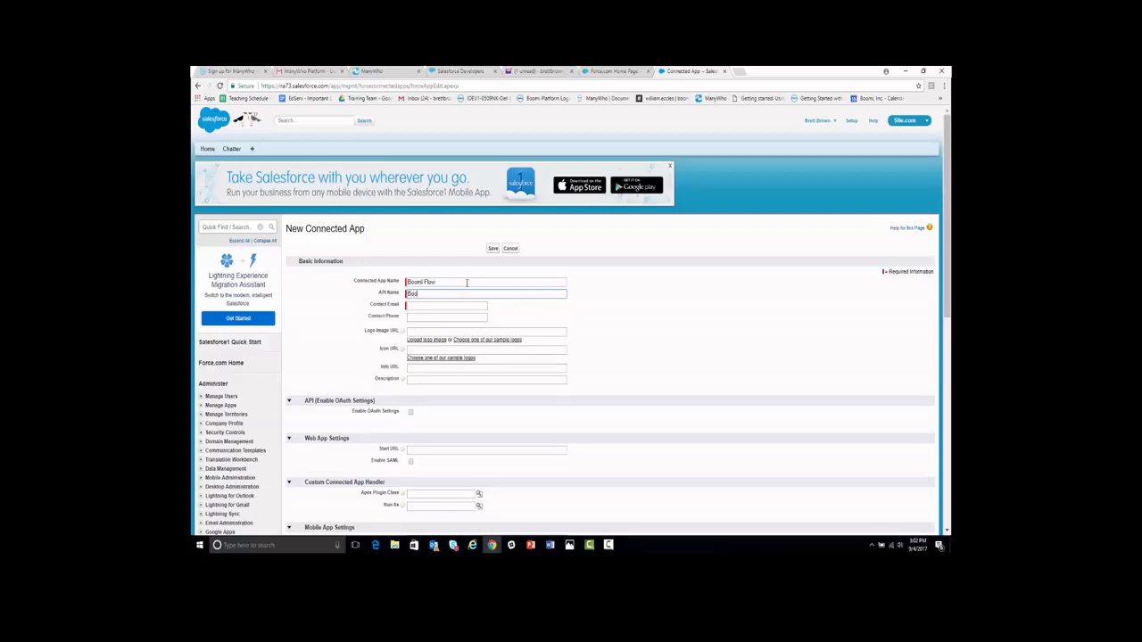
{"action": "type", "text": "mi Flow"}
{"action": "key", "text": "Tab"}
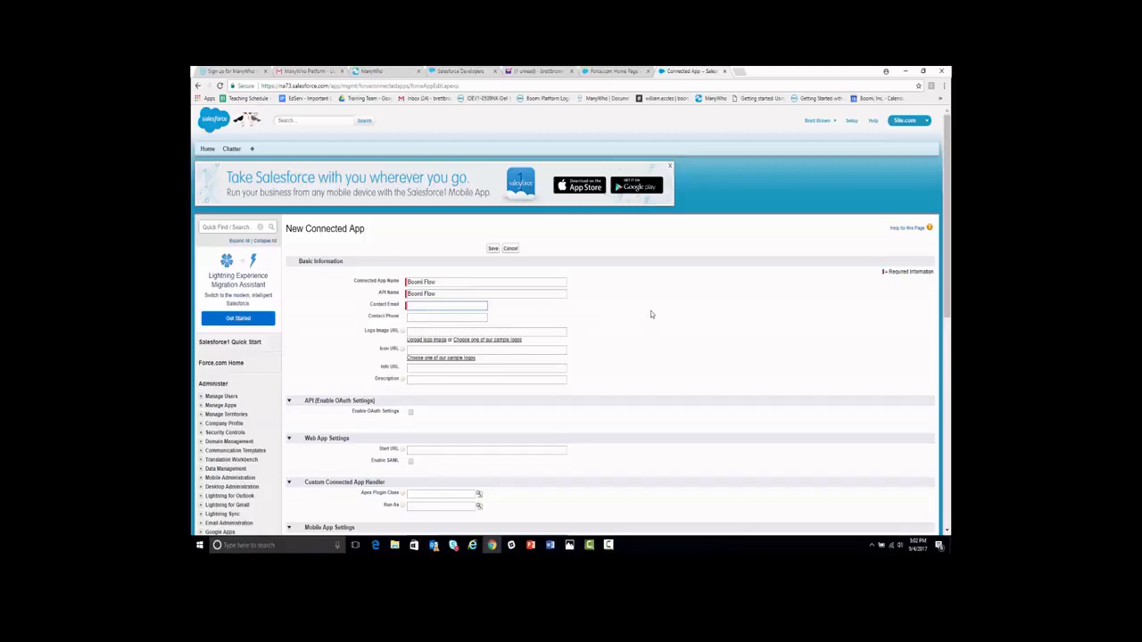
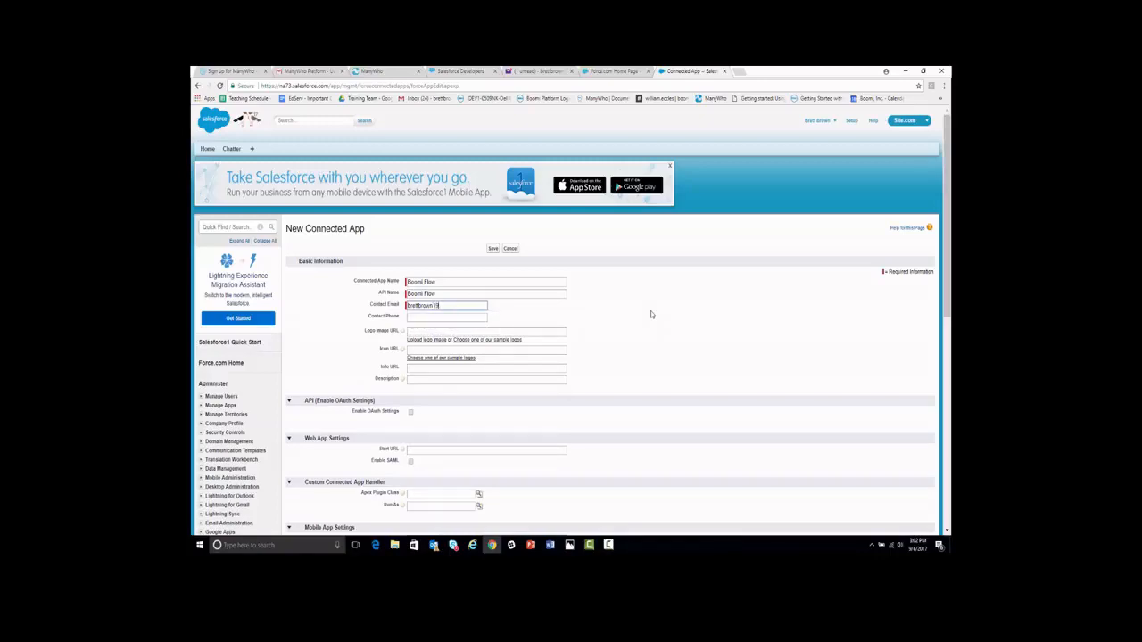
{"action": "left_click", "coordinate": [650, 314]}
{"action": "scroll", "coordinate": [428, 384], "scroll_direction": "down", "scroll_amount": 1}
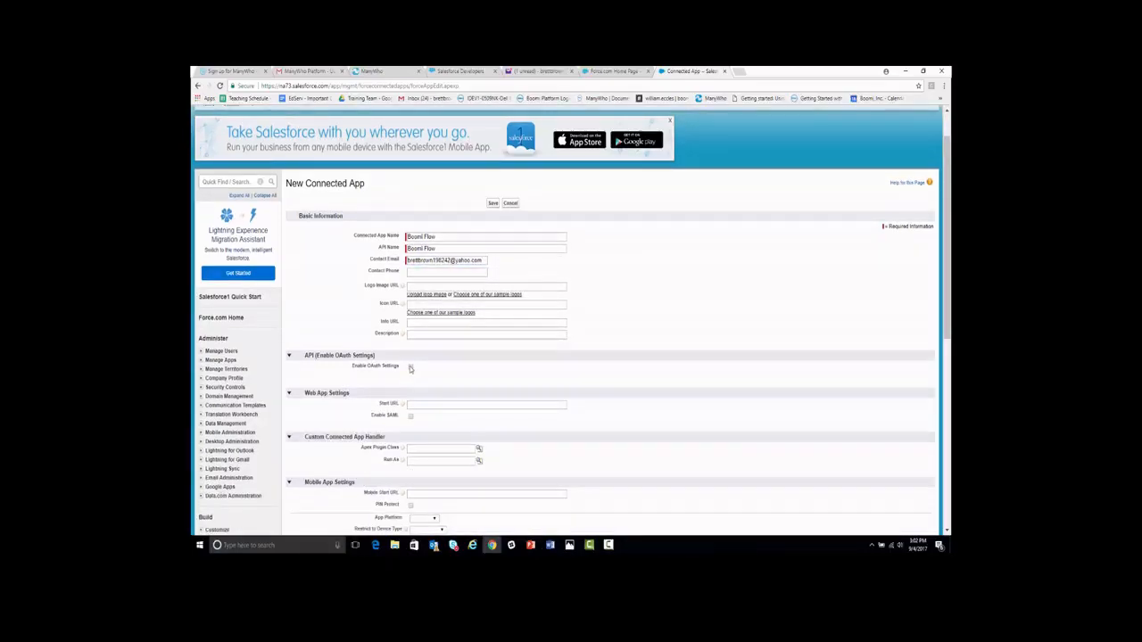
{"action": "left_click", "coordinate": [411, 369]}
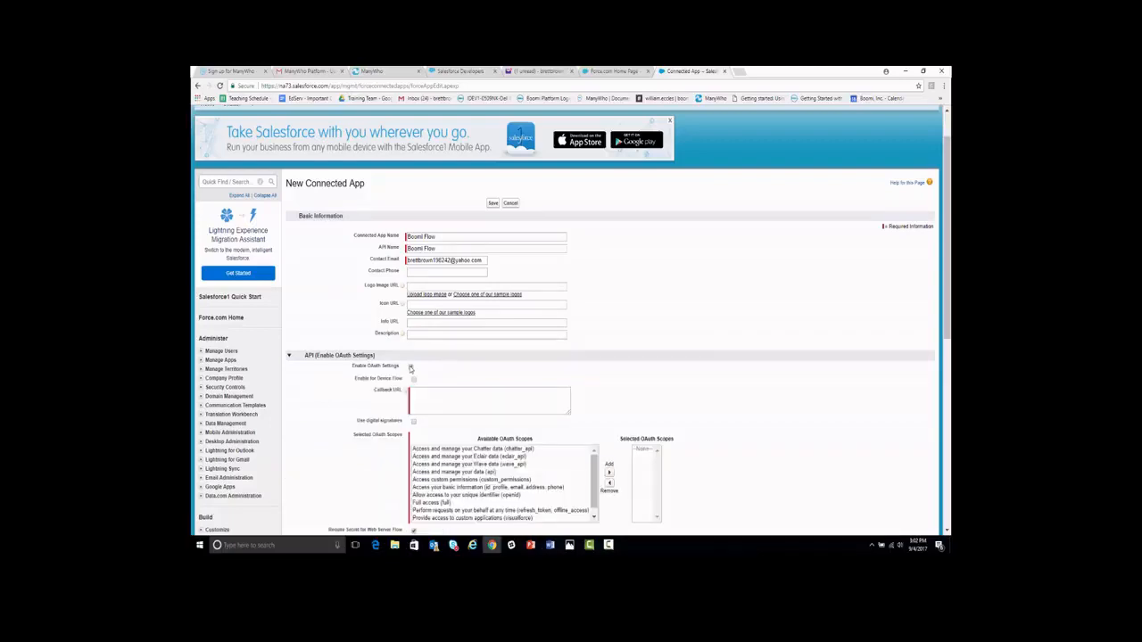
{"action": "scroll", "coordinate": [712, 333], "scroll_direction": "down", "scroll_amount": 1}
{"action": "scroll", "coordinate": [714, 339], "scroll_direction": "down", "scroll_amount": 1}
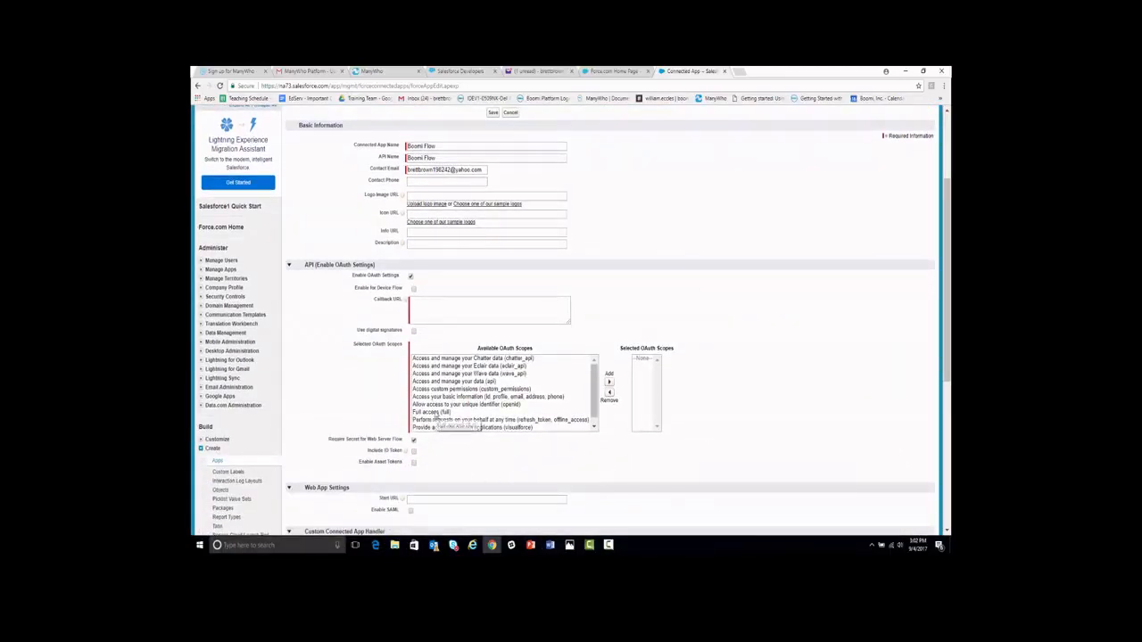
{"action": "left_click", "coordinate": [434, 414]}
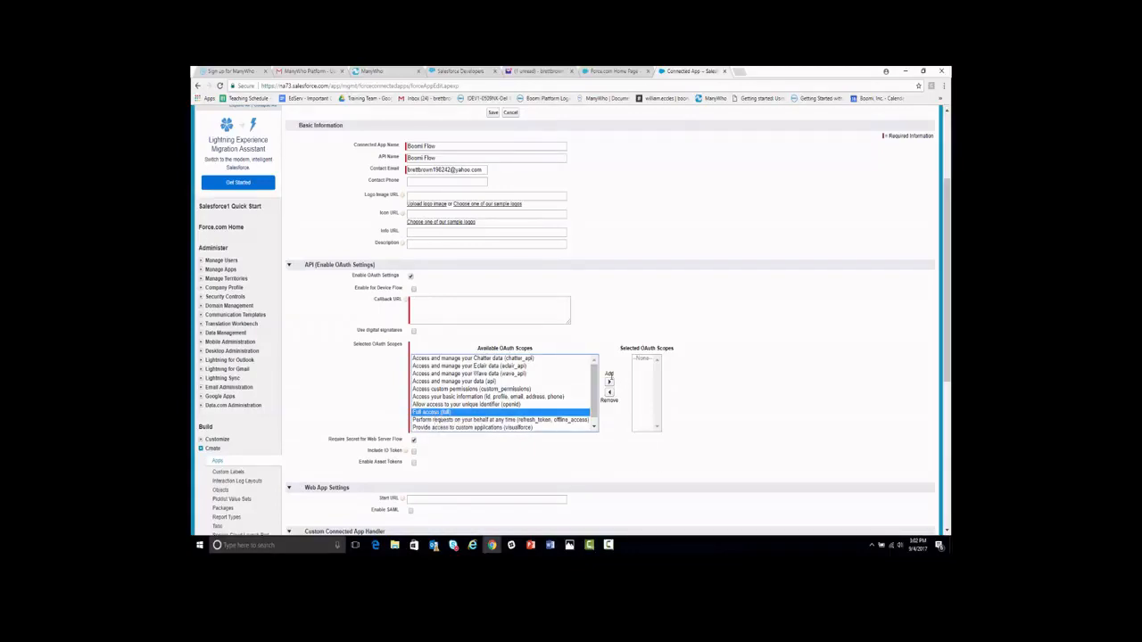
{"action": "left_click", "coordinate": [609, 381]}
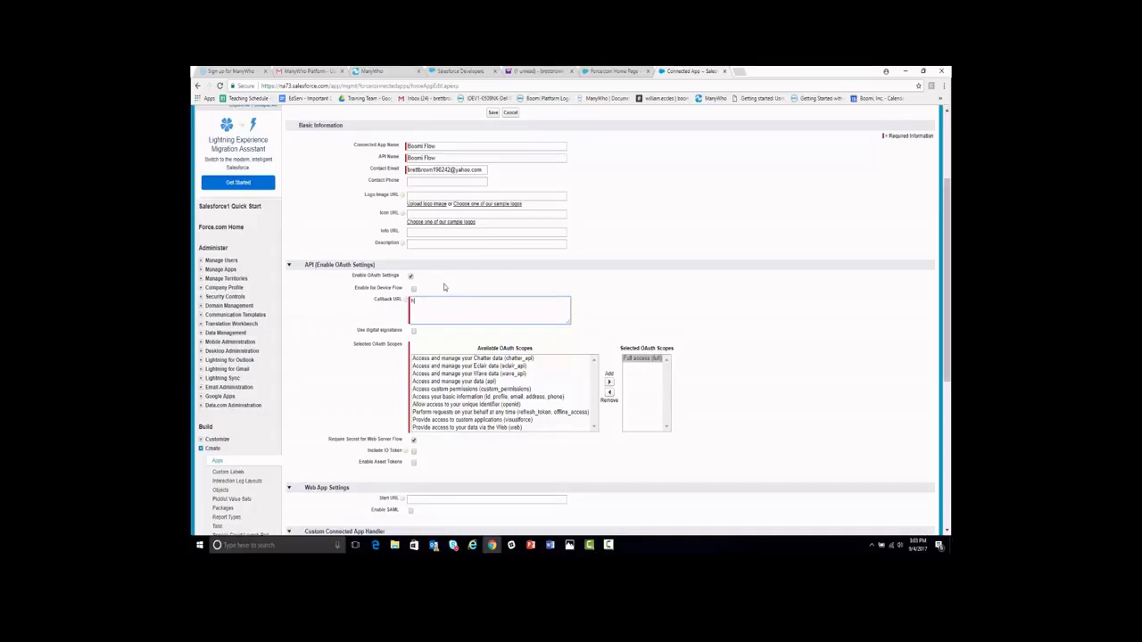
{"action": "type", "text": "ps://flow.manywho.com/api/run/1/oauth2"}
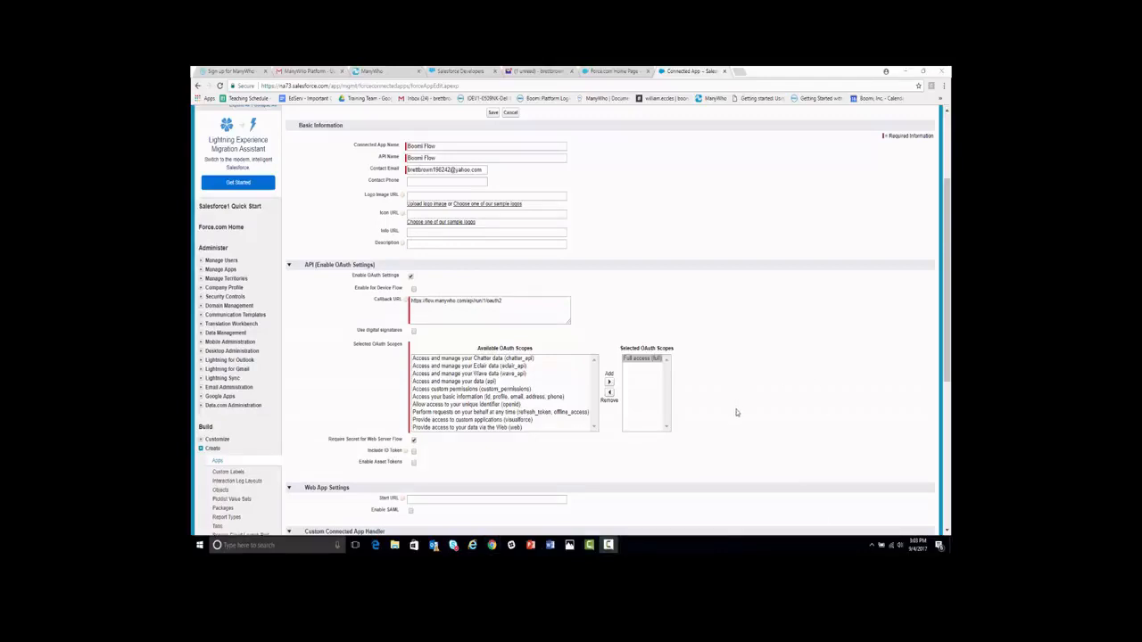
{"action": "scroll", "coordinate": [726, 433], "scroll_direction": "up", "scroll_amount": 3}
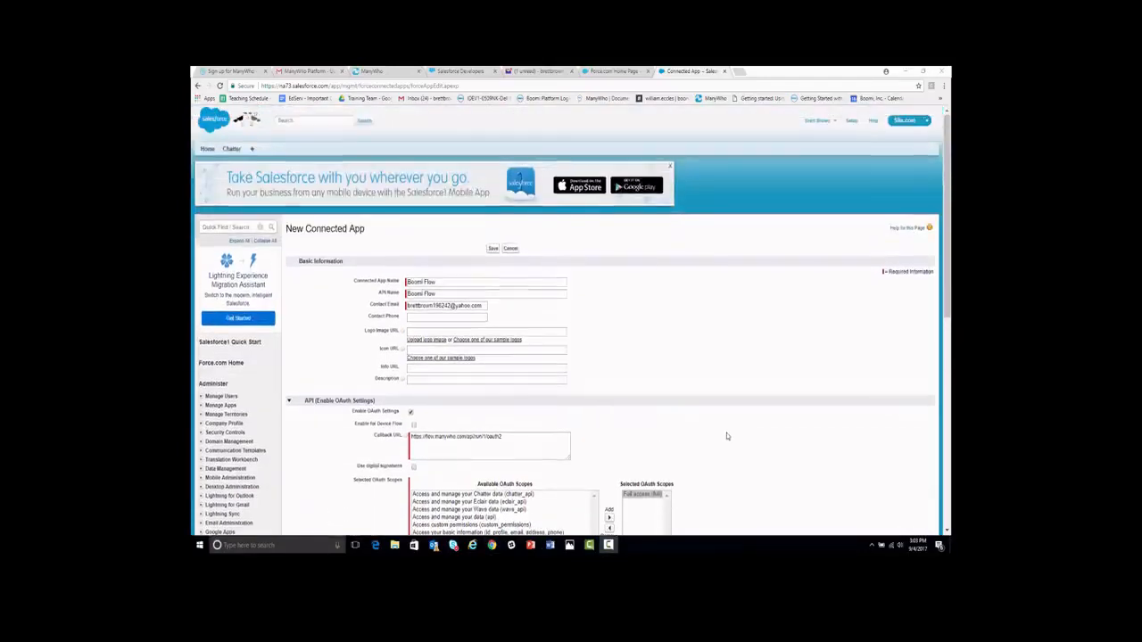
Save the Boomi Flow connected app with API name Boomi_Flow and review its details page
{"action": "left_click", "coordinate": [492, 249]}
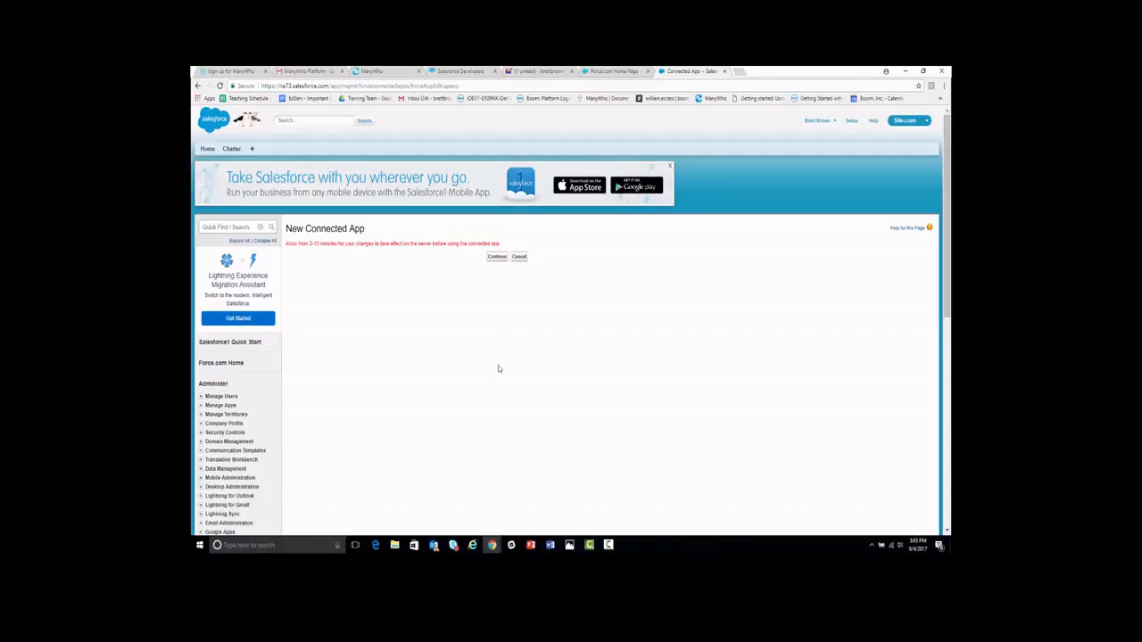
{"action": "left_click", "coordinate": [497, 259]}
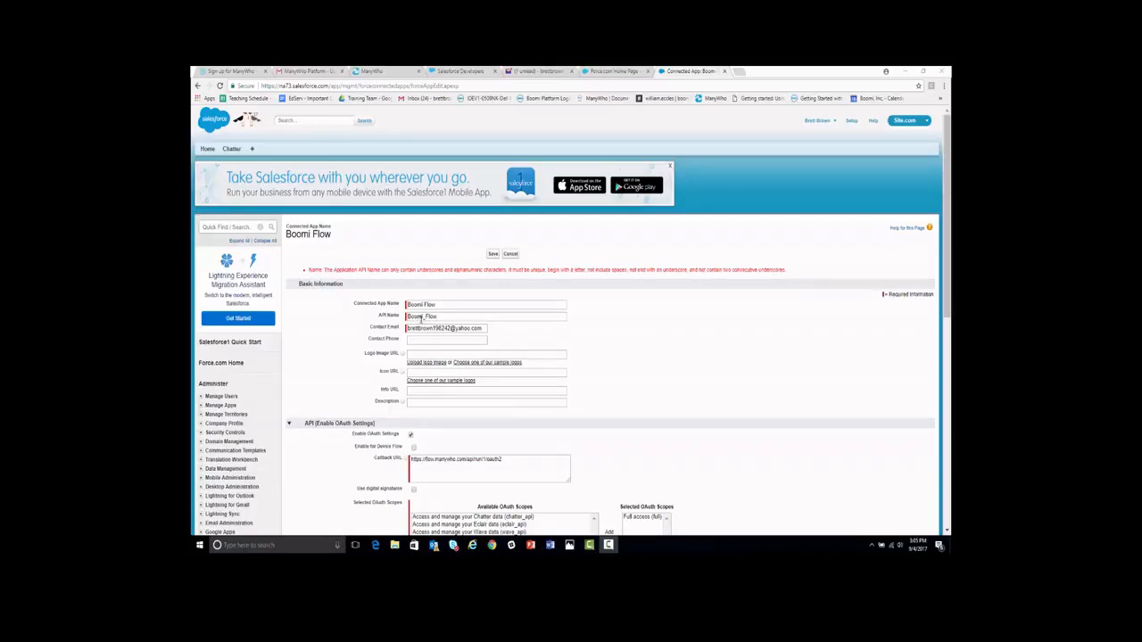
{"action": "left_click", "coordinate": [492, 255]}
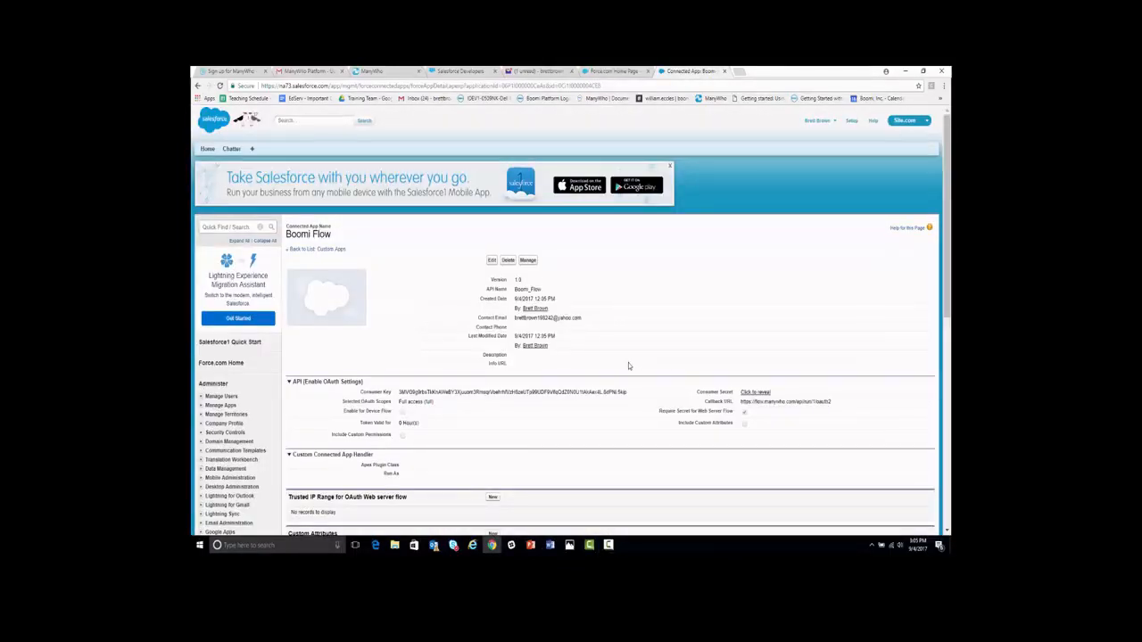
{"action": "scroll", "coordinate": [628, 362], "scroll_direction": "down", "scroll_amount": 1}
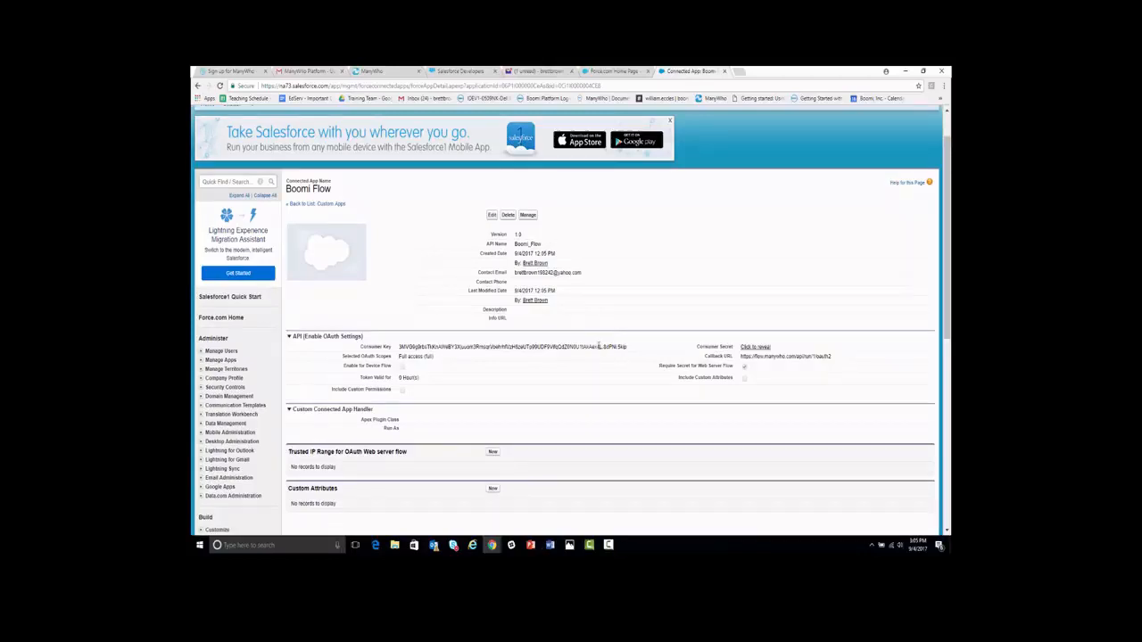
{"action": "scroll", "coordinate": [598, 350], "scroll_direction": "down", "scroll_amount": 2}
{"action": "scroll", "coordinate": [598, 349], "scroll_direction": "up", "scroll_amount": 2}
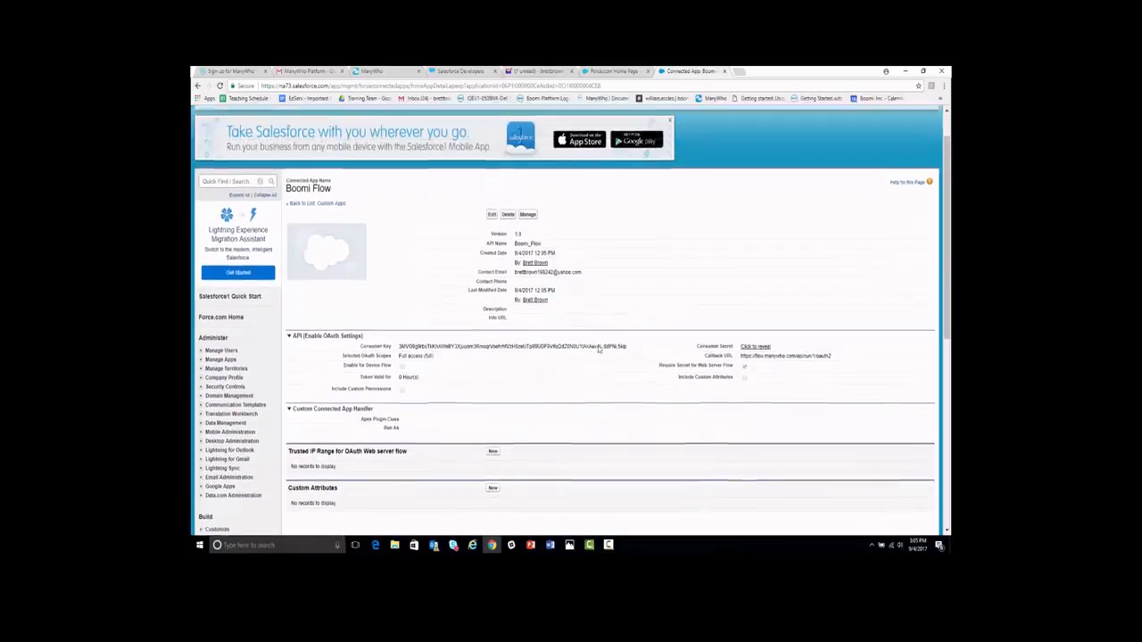